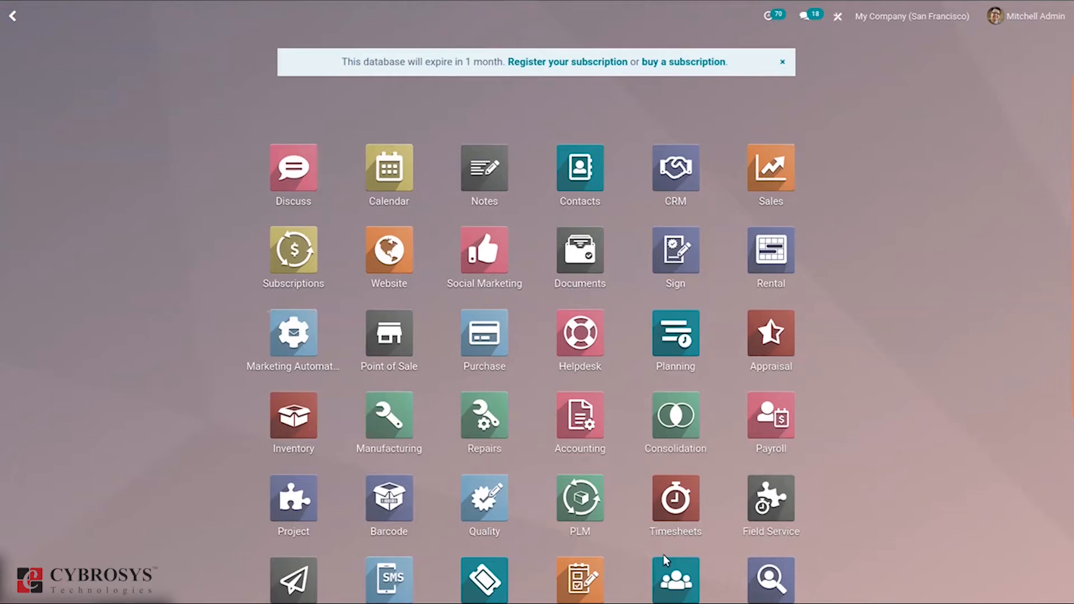
Search the installed apps for "ex" and open the Expenses app
{"action": "type", "text": "ex"}
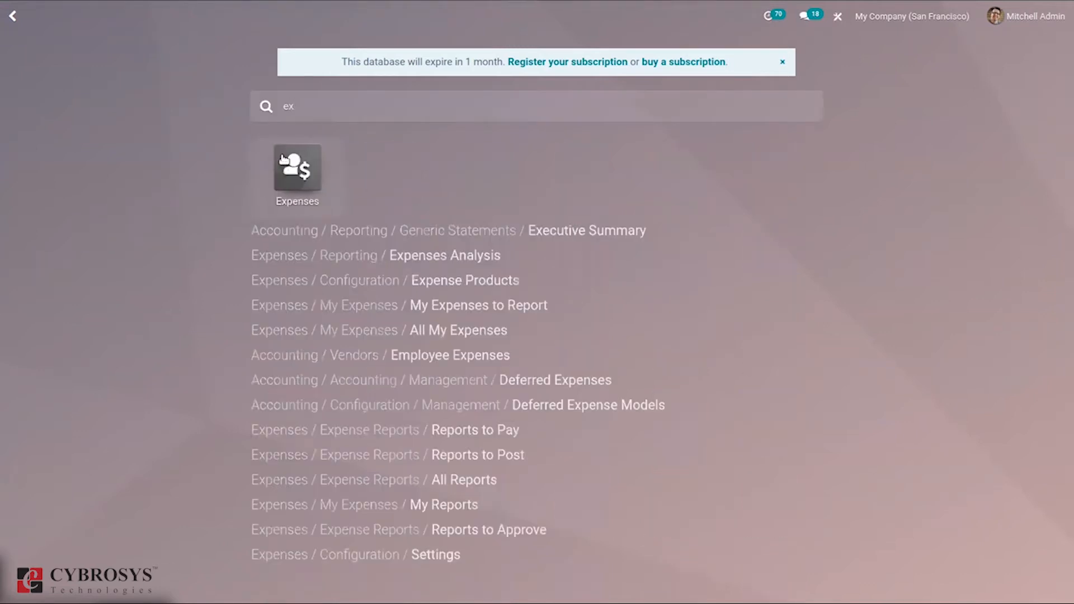
{"action": "left_click", "coordinate": [310, 178]}
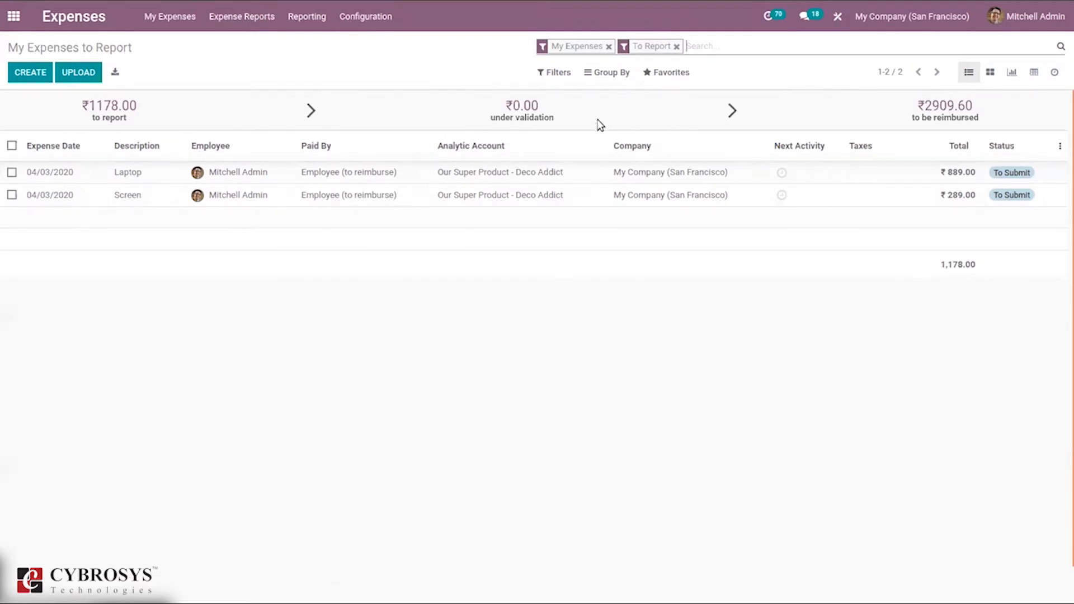
{"action": "left_click", "coordinate": [784, 173]}
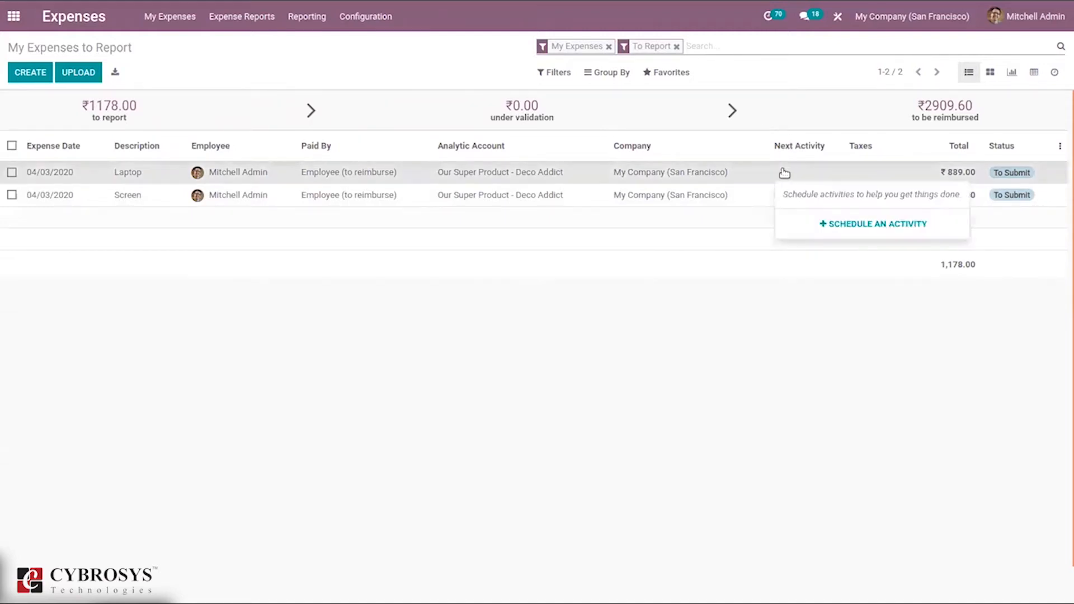
{"action": "left_click", "coordinate": [859, 223]}
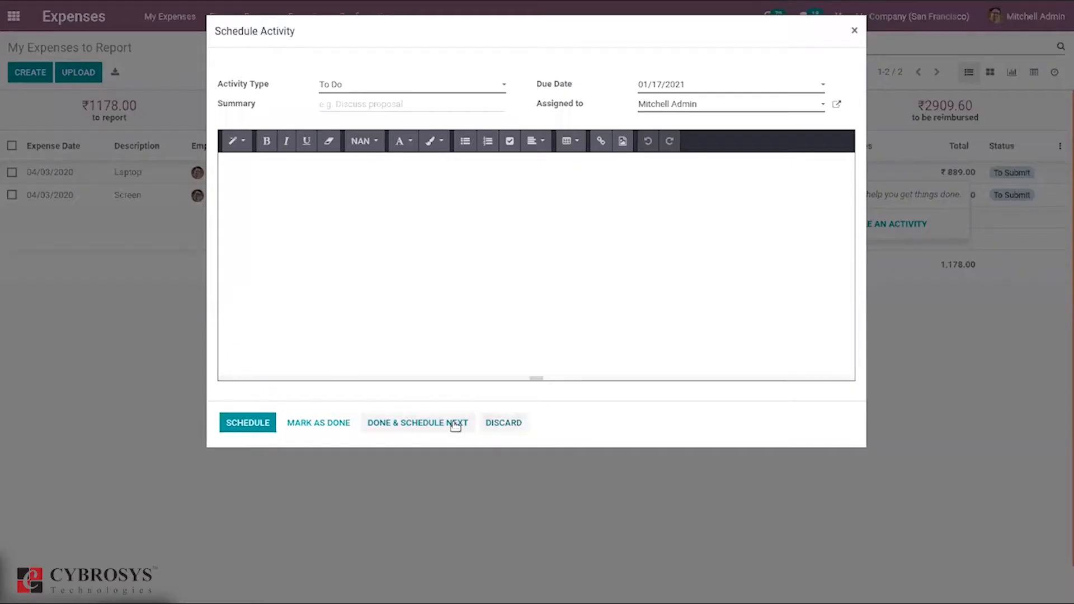
{"action": "left_click", "coordinate": [502, 422]}
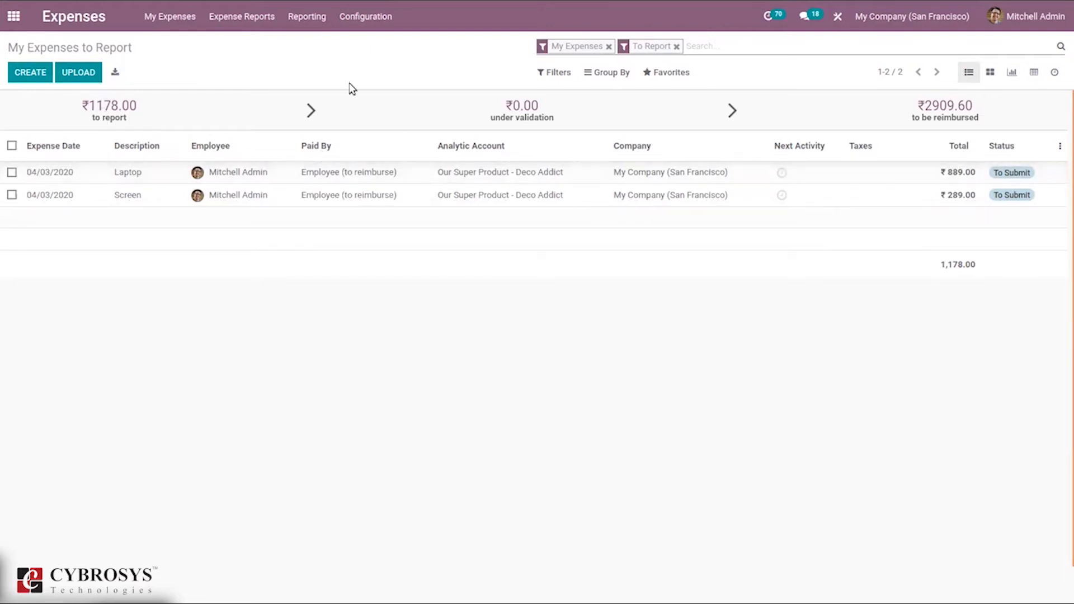
Schedule a To Do activity due 01/17/2021 for the Laptop expense from the activity view, and return to the expense list
{"action": "left_click", "coordinate": [1056, 73]}
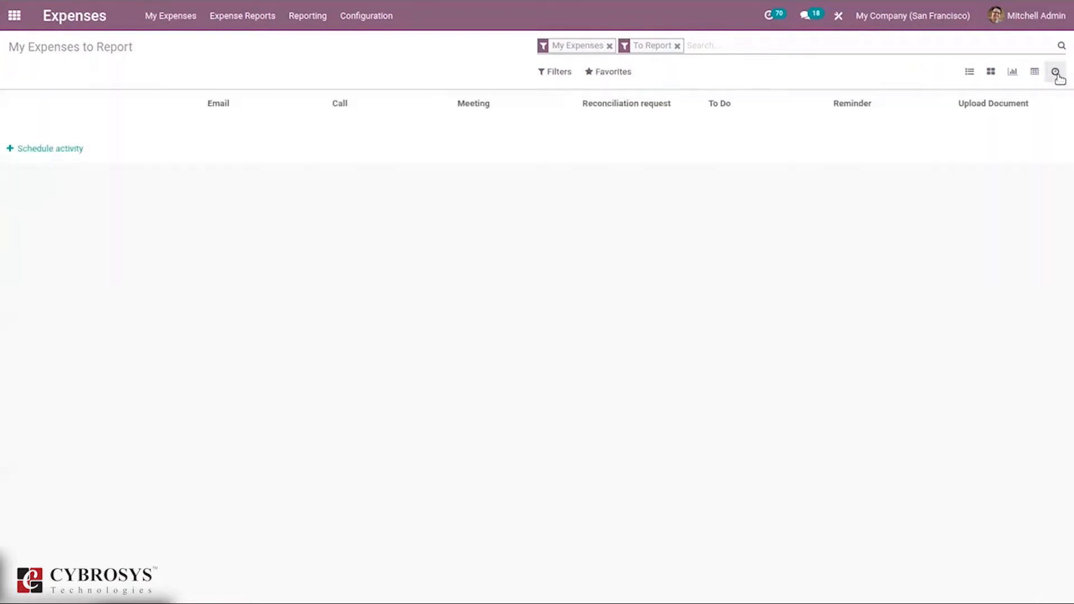
{"action": "left_click", "coordinate": [32, 150]}
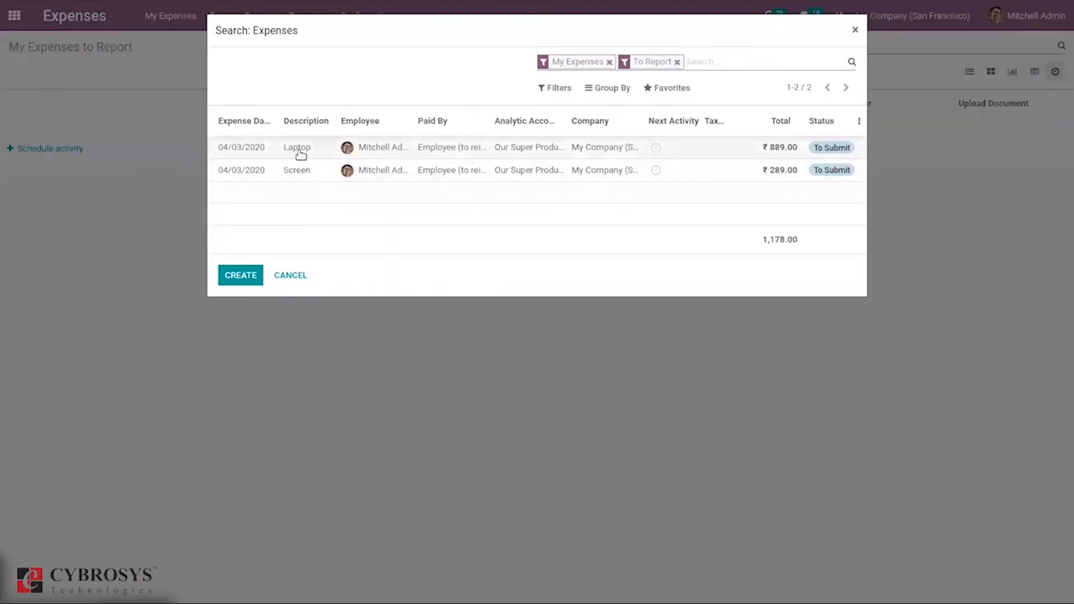
{"action": "left_click", "coordinate": [299, 151]}
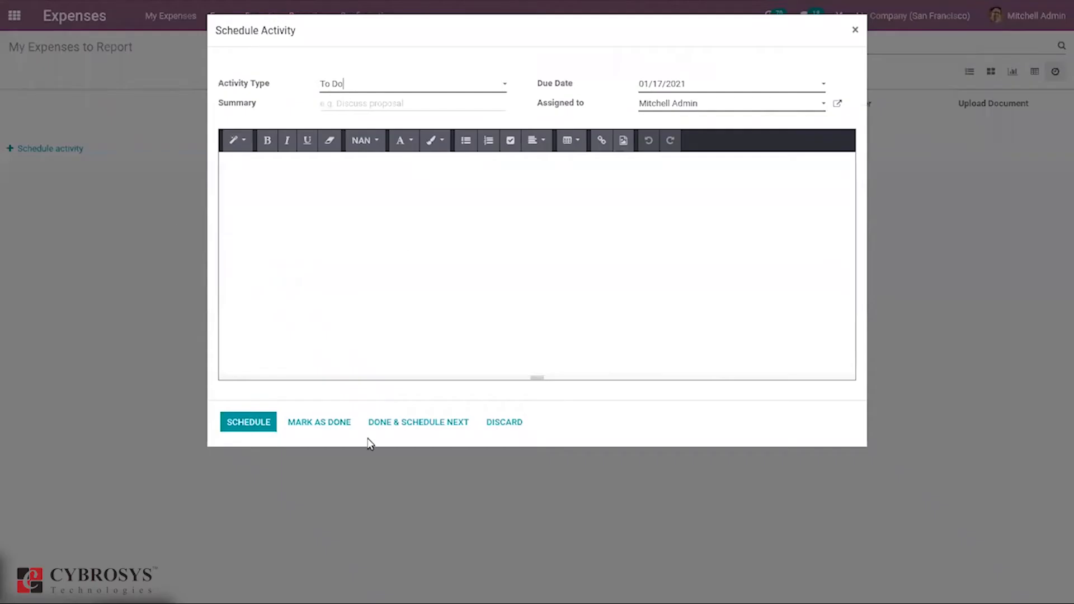
{"action": "left_click", "coordinate": [269, 422]}
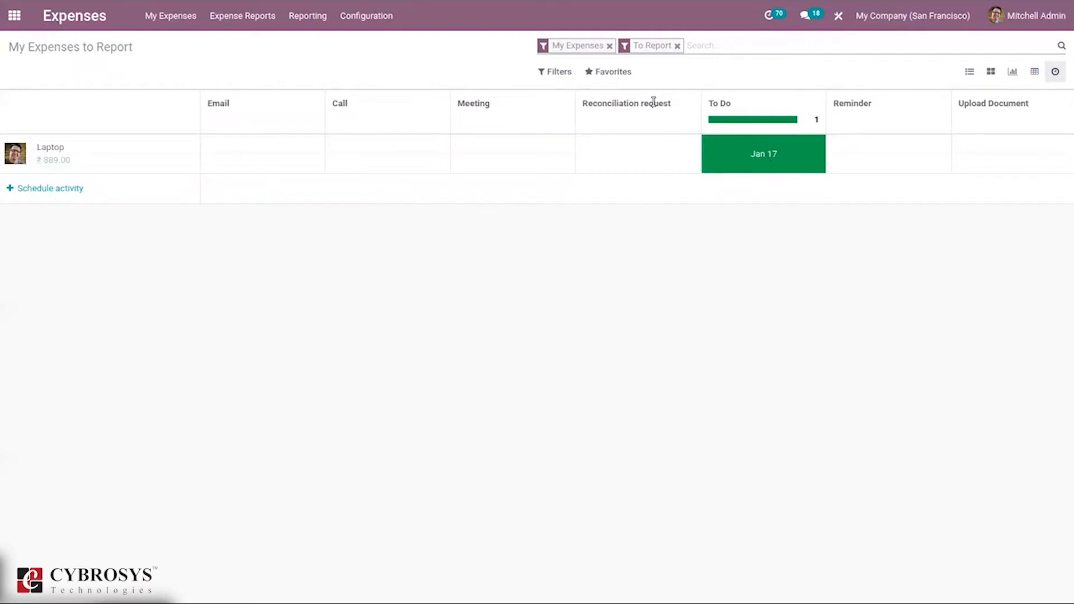
{"action": "left_click", "coordinate": [970, 70]}
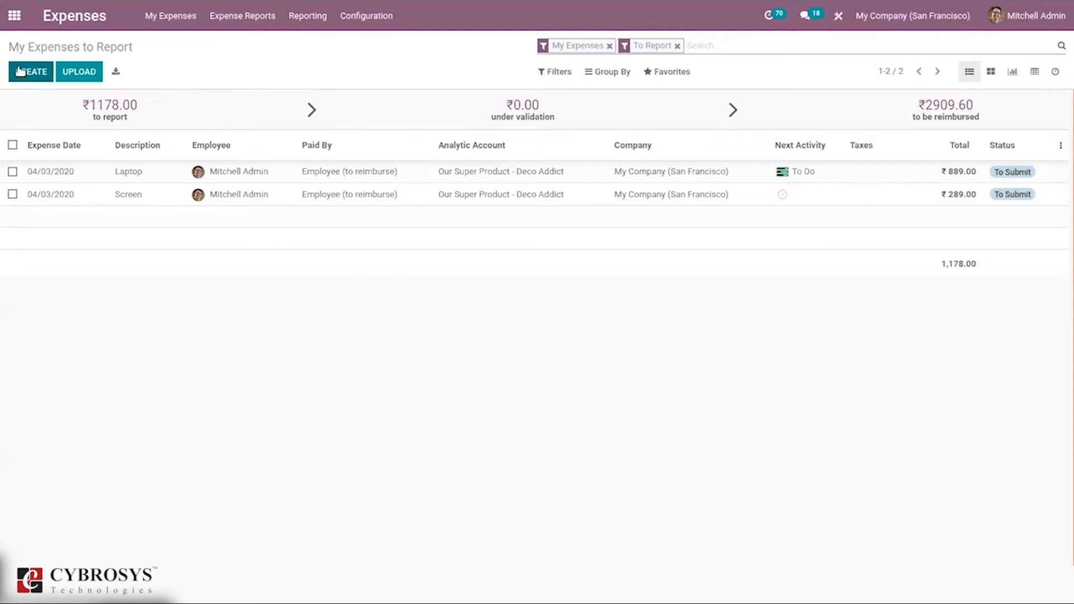
Examine the receipt upload dialog and the Favorites options of the expense list without uploading or importing anything
{"action": "left_click", "coordinate": [76, 71]}
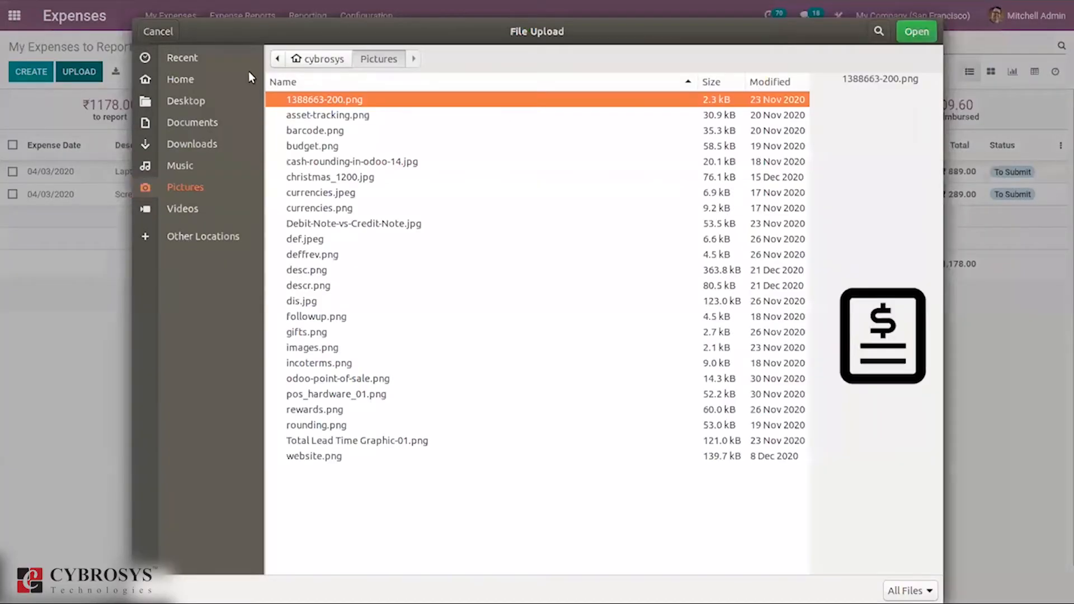
{"action": "left_click", "coordinate": [163, 34]}
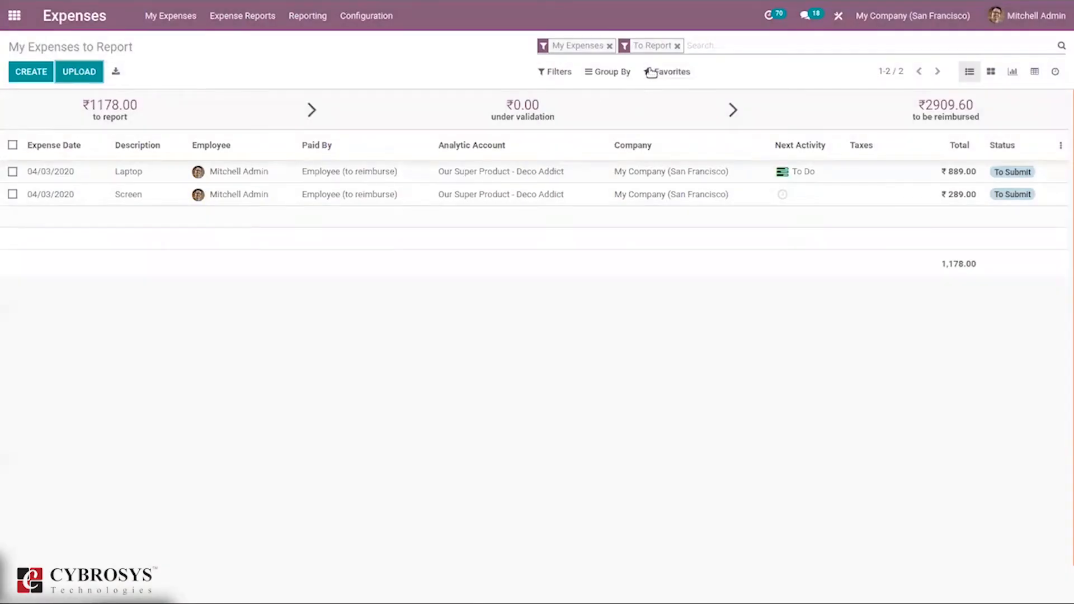
{"action": "left_click", "coordinate": [668, 78]}
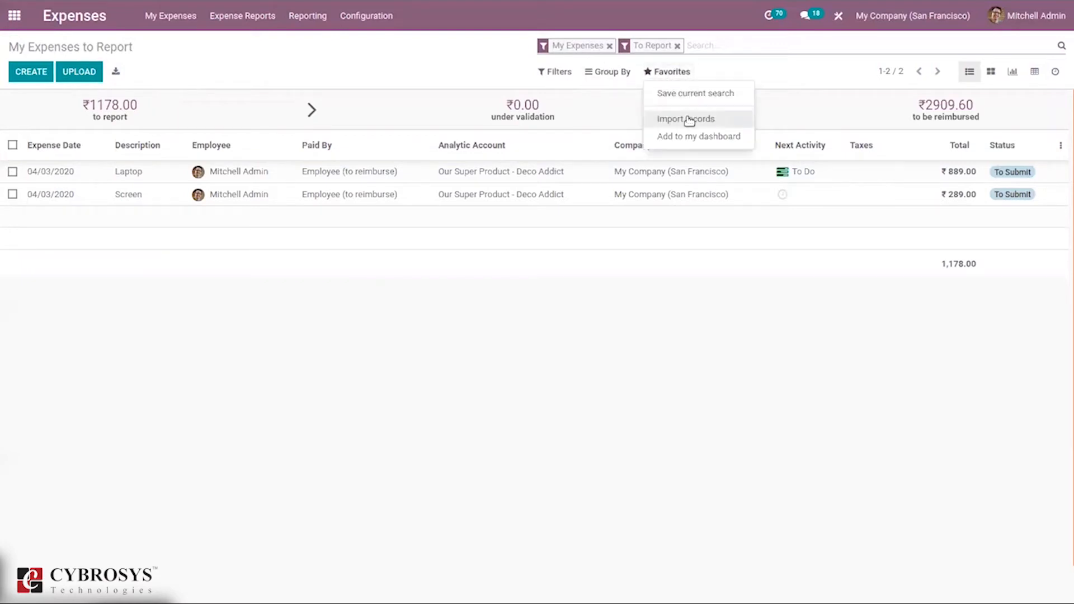
{"action": "left_click", "coordinate": [480, 82]}
Try the Refused filter and the grouping by Employee on the expense list, and clear both again
{"action": "left_click", "coordinate": [556, 74]}
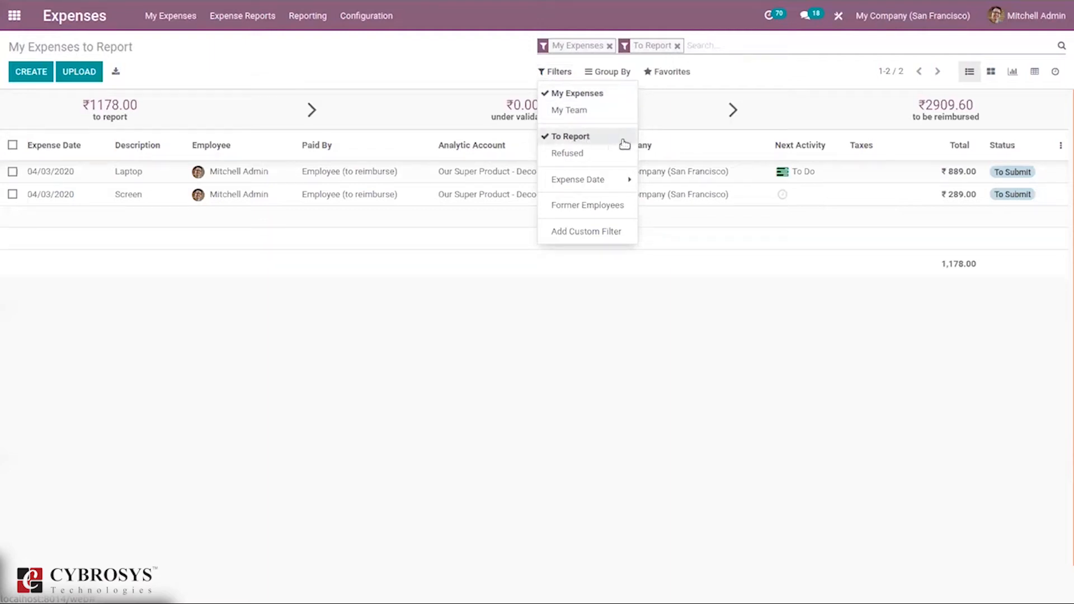
{"action": "left_click", "coordinate": [584, 153]}
{"action": "left_click", "coordinate": [585, 153]}
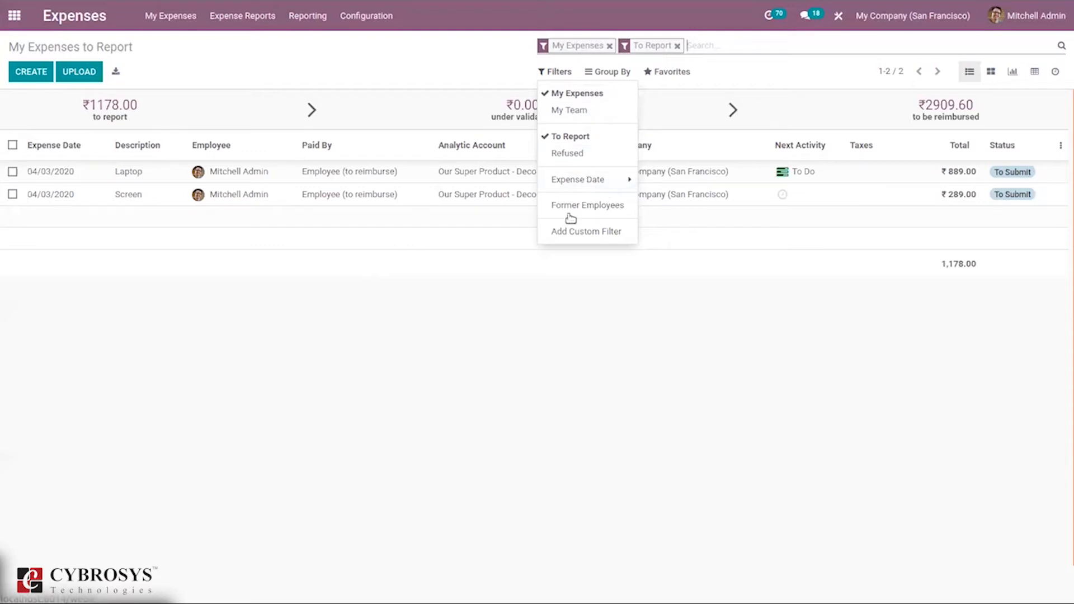
{"action": "left_click", "coordinate": [615, 74]}
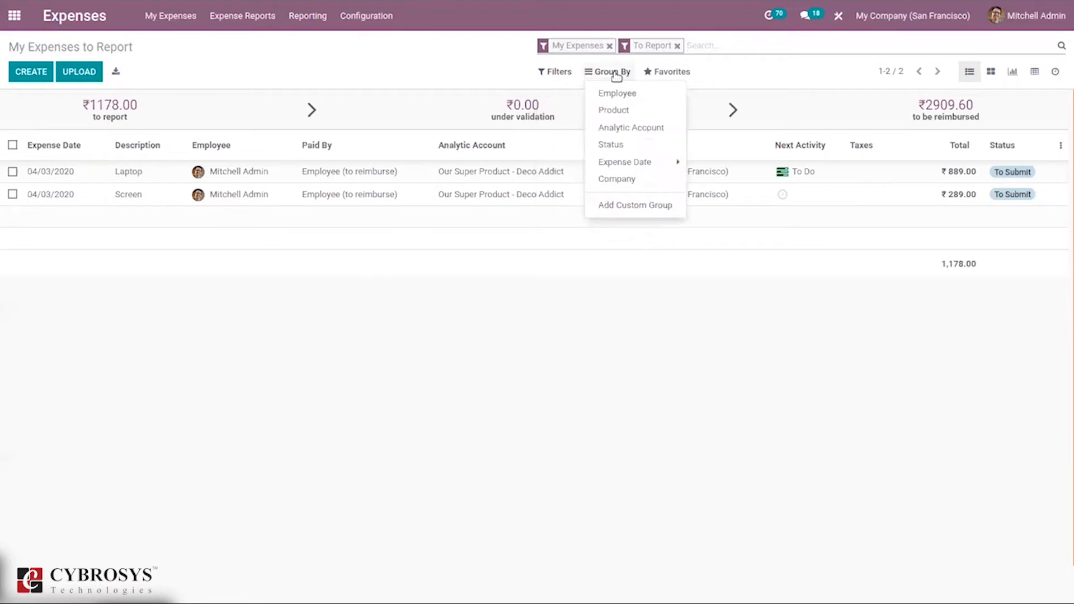
{"action": "left_click", "coordinate": [627, 93]}
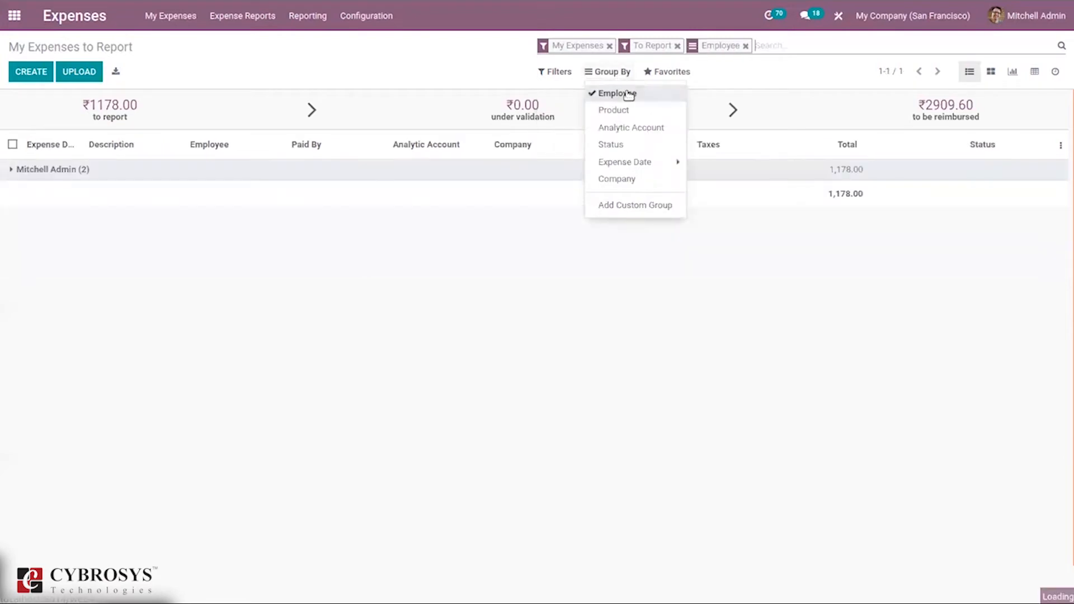
{"action": "left_click", "coordinate": [629, 94]}
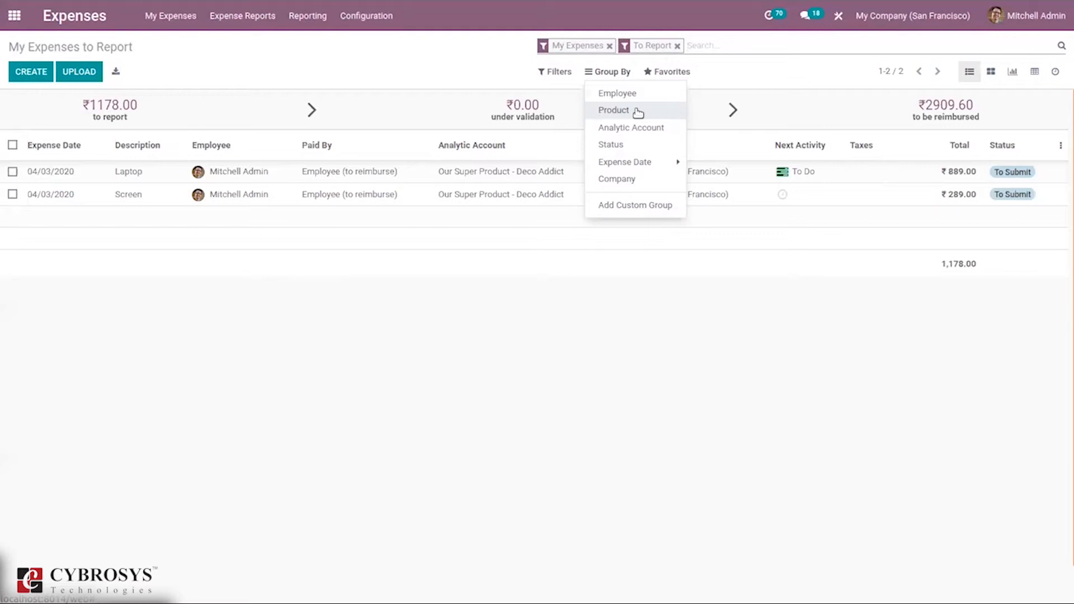
{"action": "left_click", "coordinate": [495, 72]}
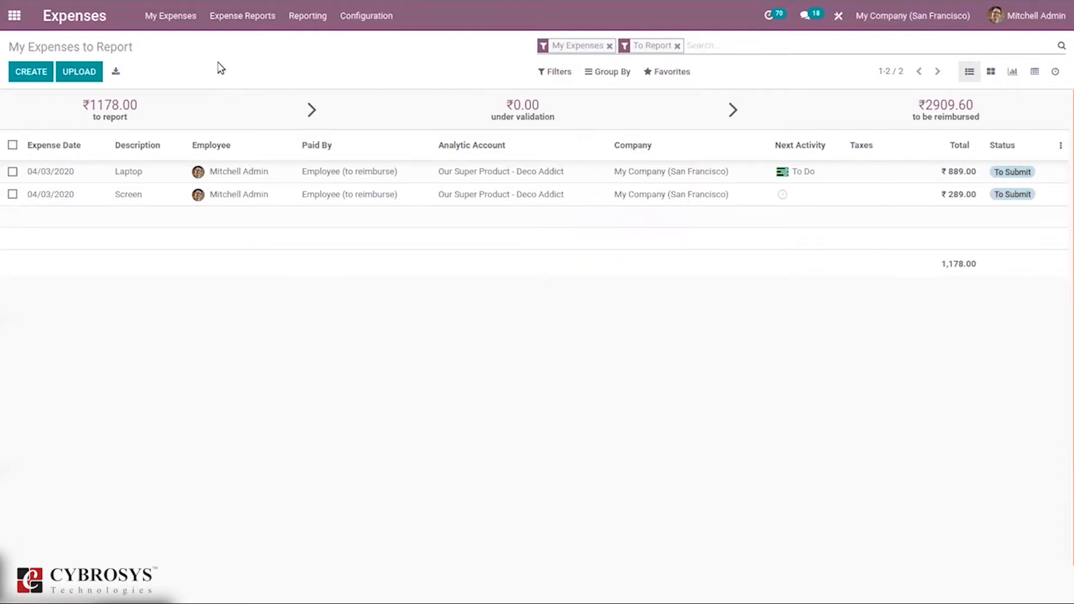
Enable Reimburse in Payslip in the Expenses settings and save the configuration
{"action": "left_click", "coordinate": [369, 15]}
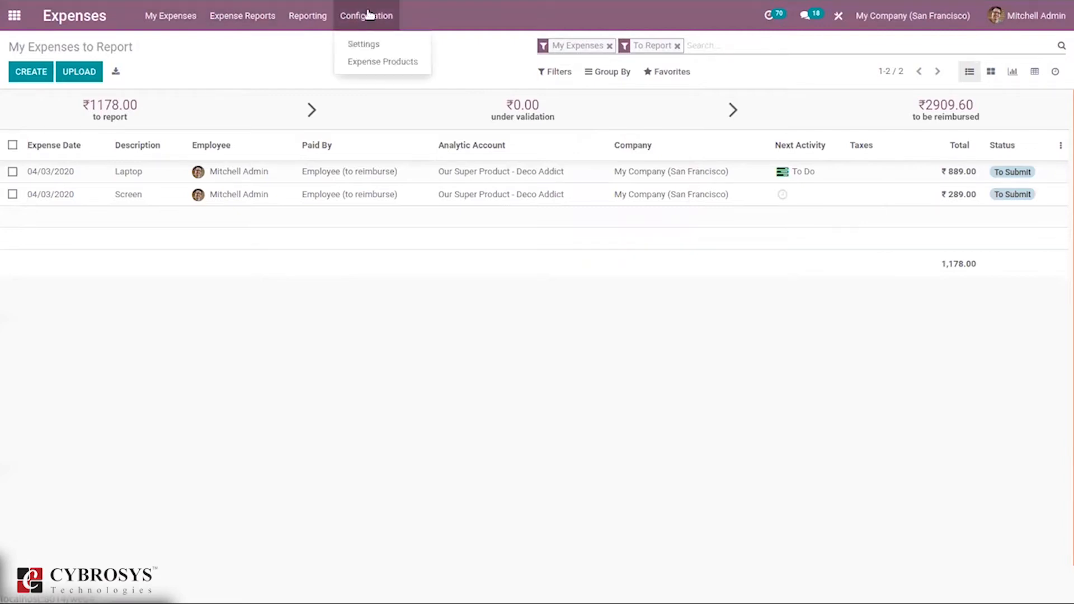
{"action": "left_click", "coordinate": [379, 44]}
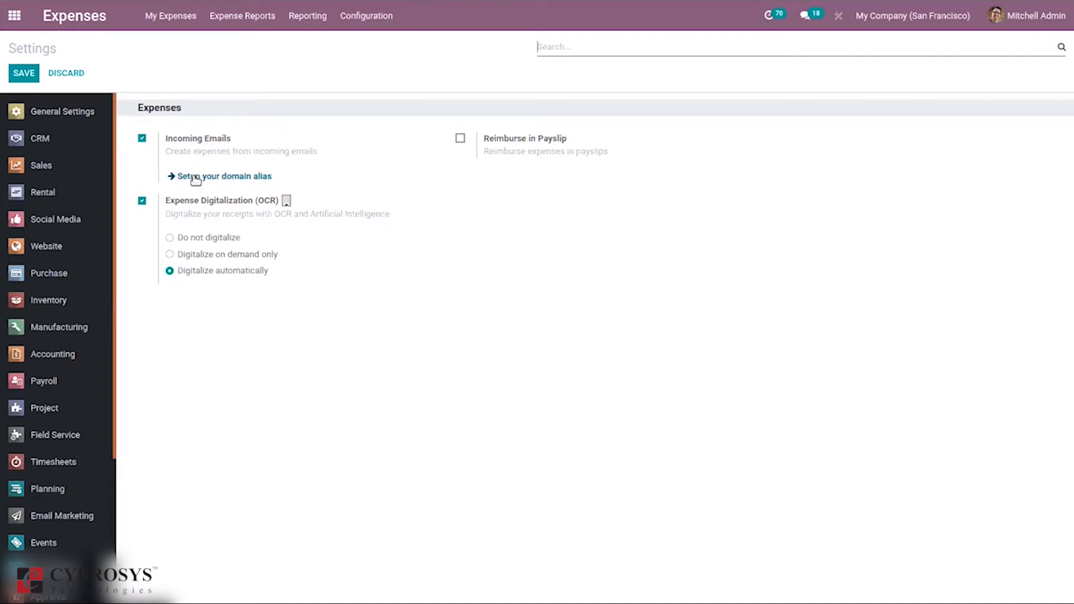
{"action": "mouse_move", "coordinate": [195, 179]}
{"action": "mouse_move", "coordinate": [420, 163]}
{"action": "left_click", "coordinate": [459, 139]}
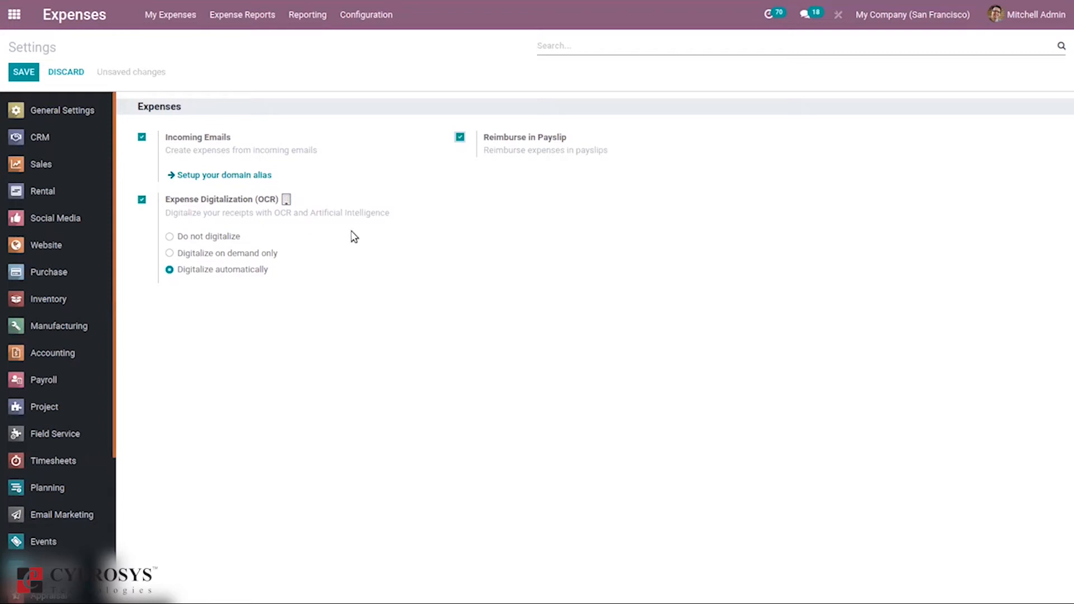
{"action": "mouse_move", "coordinate": [353, 236]}
{"action": "left_click", "coordinate": [32, 68]}
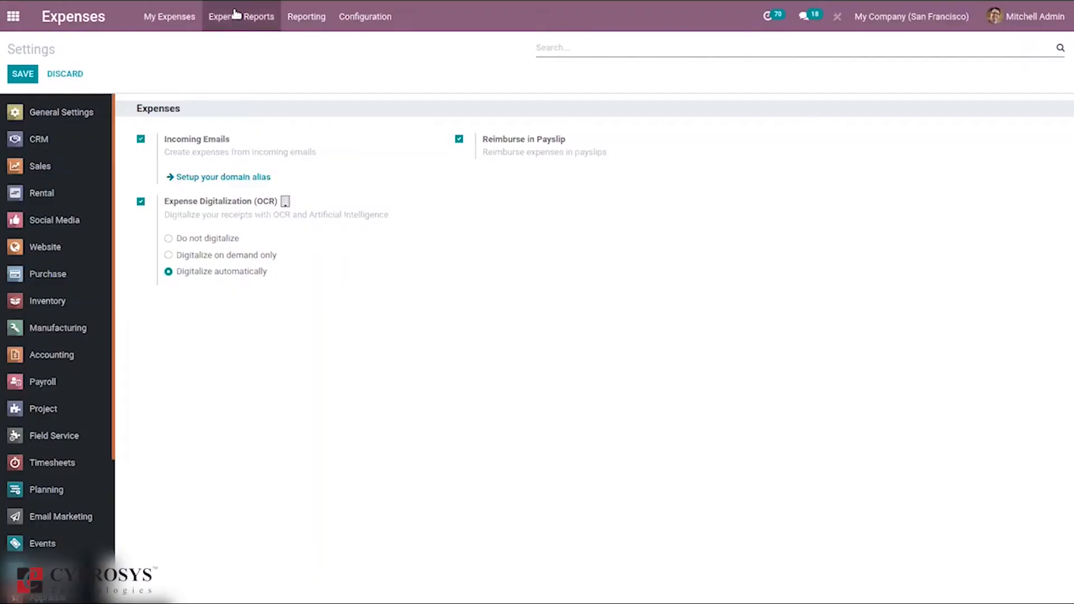
Start a new record among the expense products and name it Lunch
{"action": "left_click", "coordinate": [169, 17]}
{"action": "mouse_move", "coordinate": [241, 16]}
{"action": "mouse_move", "coordinate": [369, 66]}
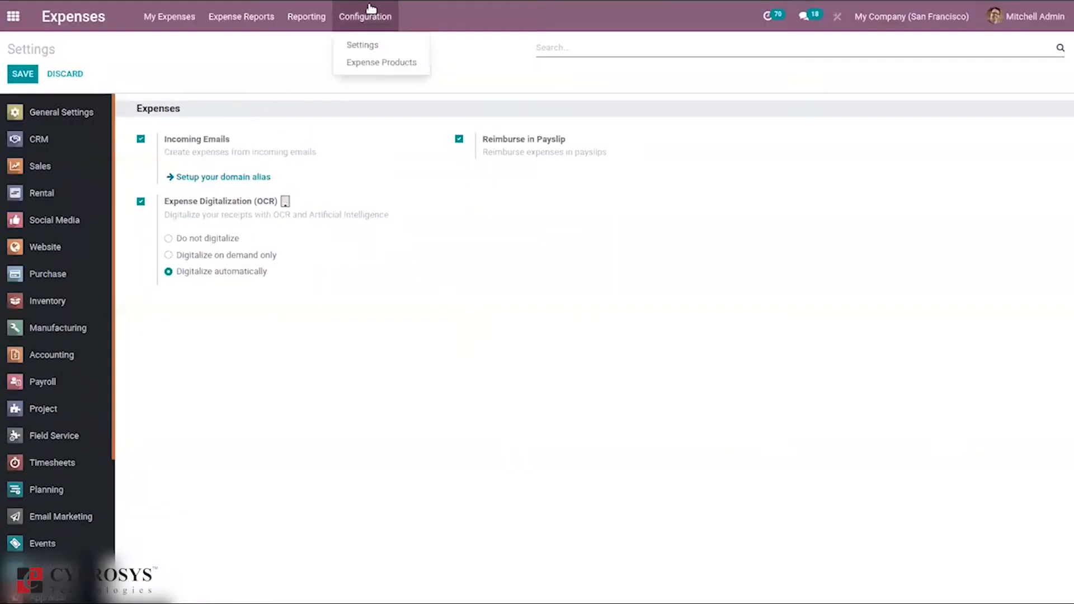
{"action": "left_click", "coordinate": [376, 112]}
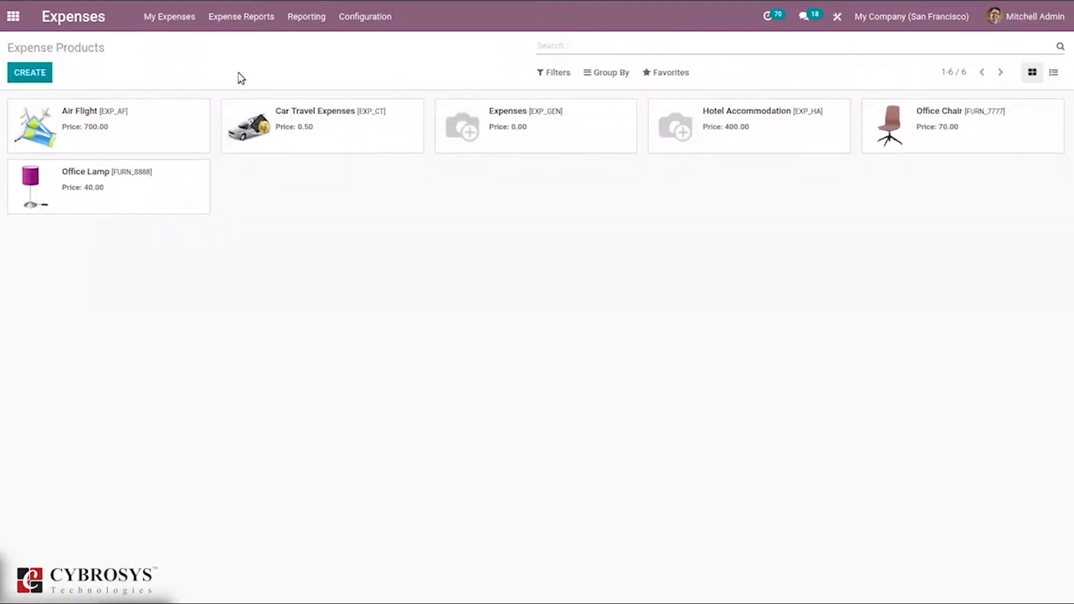
{"action": "left_click", "coordinate": [30, 75]}
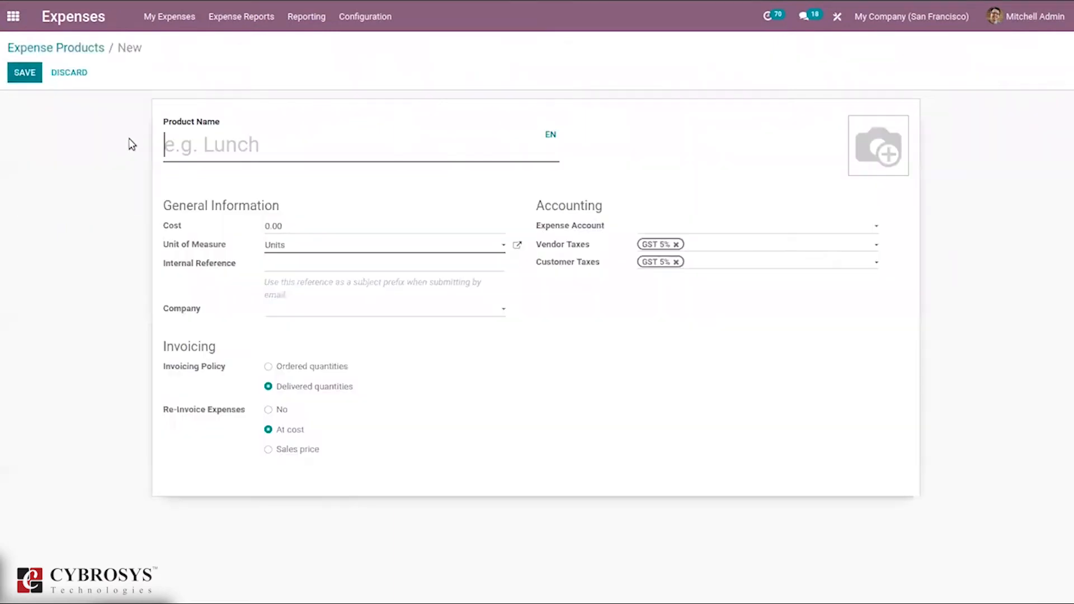
{"action": "type", "text": "Lunch"}
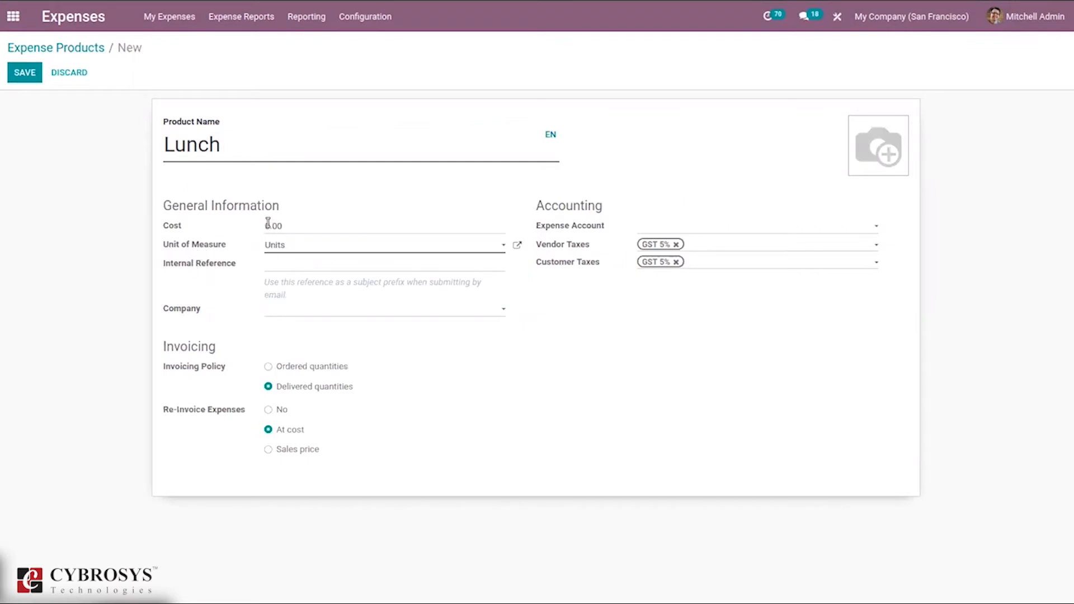
Set the Lunch product's cost to 160.00, keeping Units as its unit of measure and the internal reference empty
{"action": "type", "text": "4"}
{"action": "type", "text": "60"}
{"action": "left_click", "coordinate": [278, 247]}
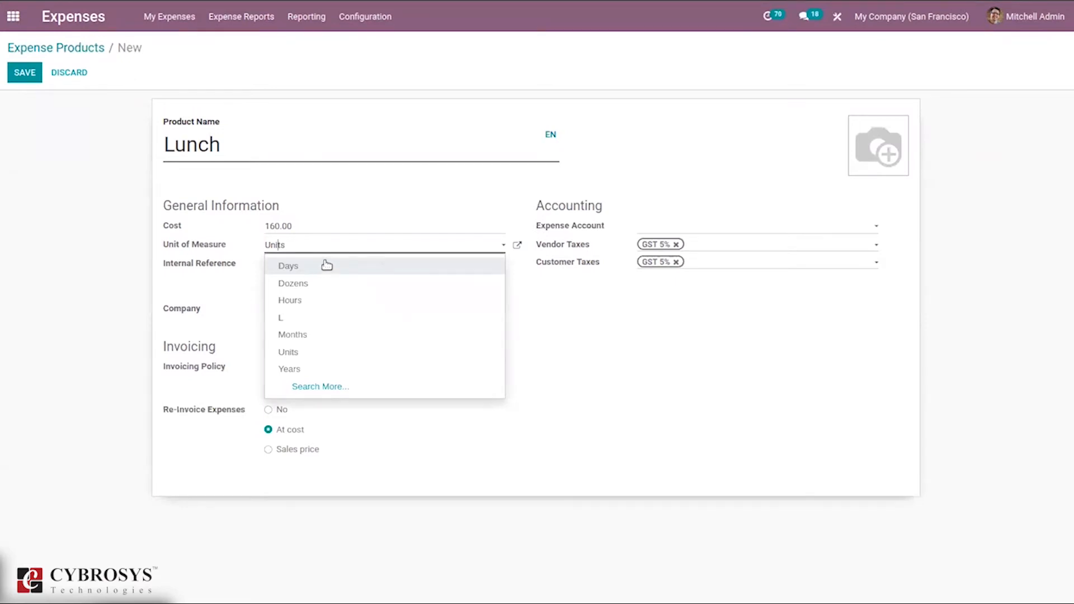
{"action": "left_click", "coordinate": [334, 206]}
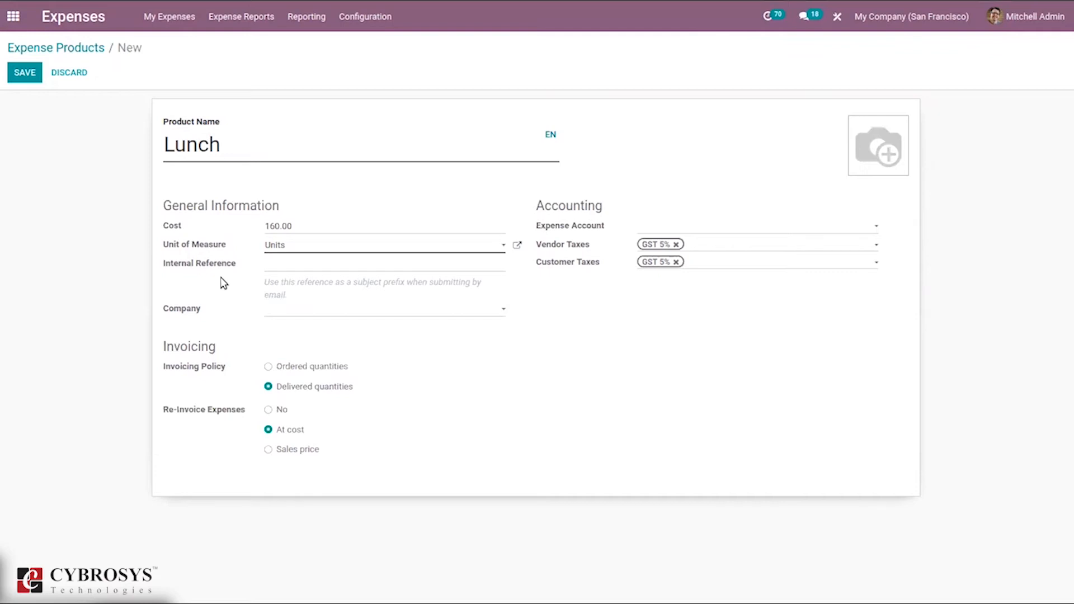
{"action": "left_click", "coordinate": [282, 265]}
Try to find an expense account matching "empl" for the Lunch product
{"action": "left_click", "coordinate": [662, 223]}
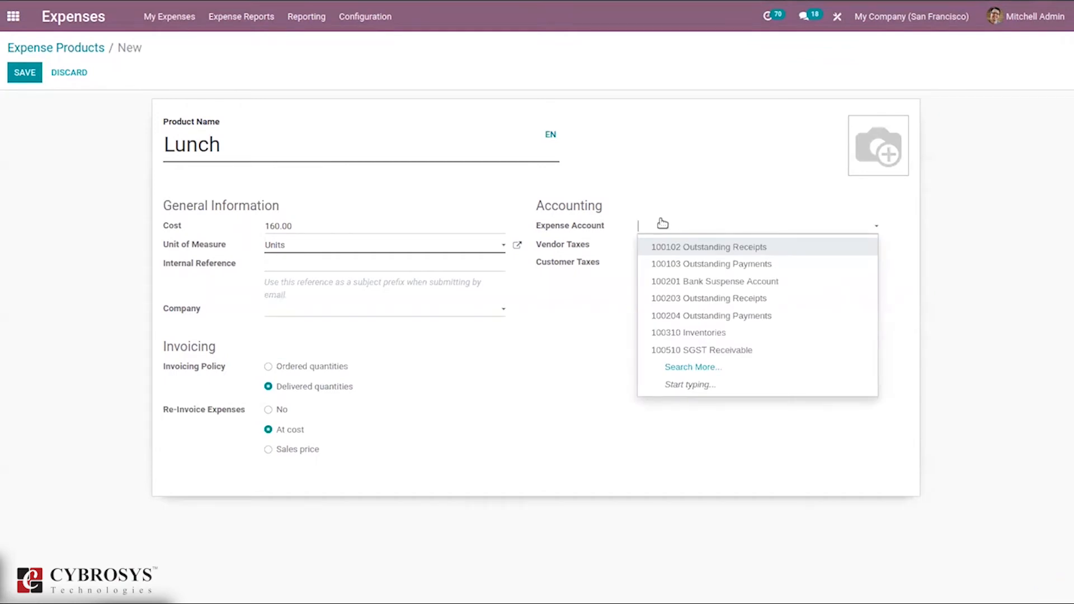
{"action": "type", "text": "empl"}
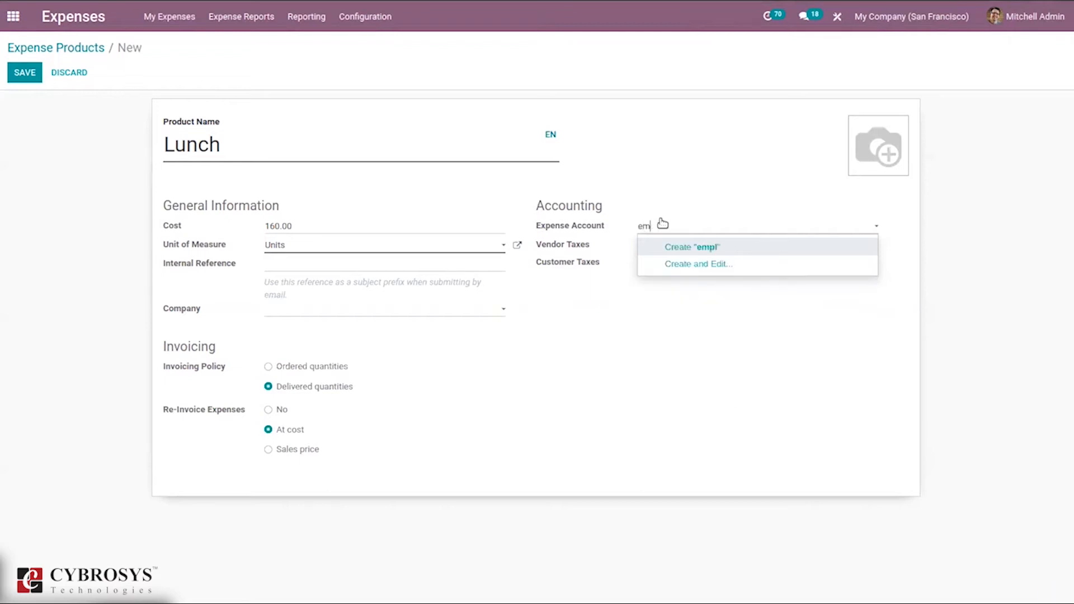
{"action": "left_click", "coordinate": [643, 177]}
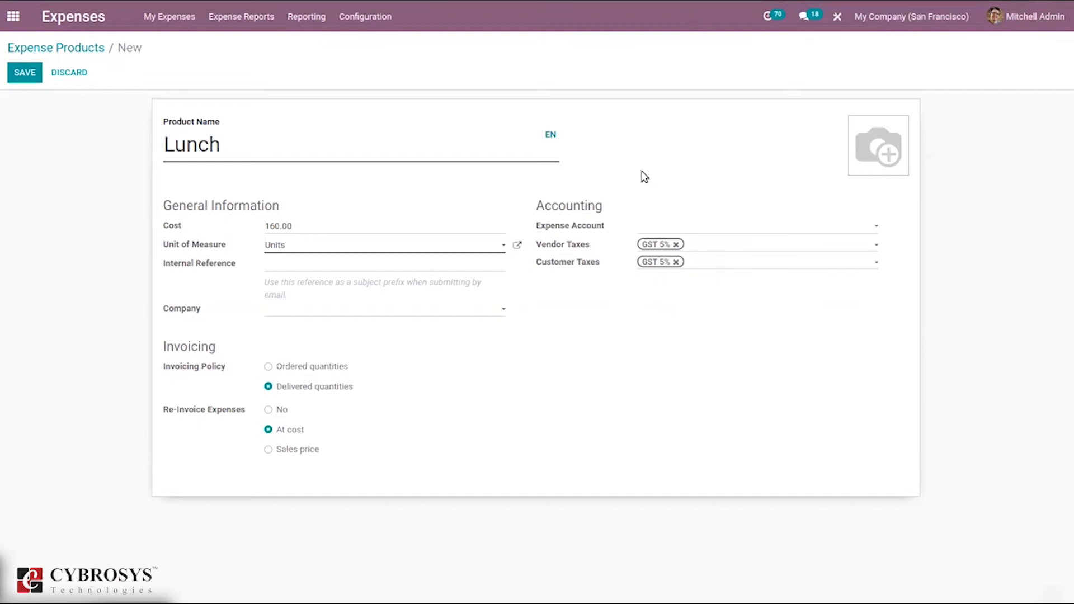
Try the No and At cost re-invoicing options for the Lunch product, and set Re-Invoice Expenses to Sales price
{"action": "mouse_move", "coordinate": [581, 250]}
{"action": "mouse_move", "coordinate": [184, 415]}
{"action": "left_click", "coordinate": [279, 411]}
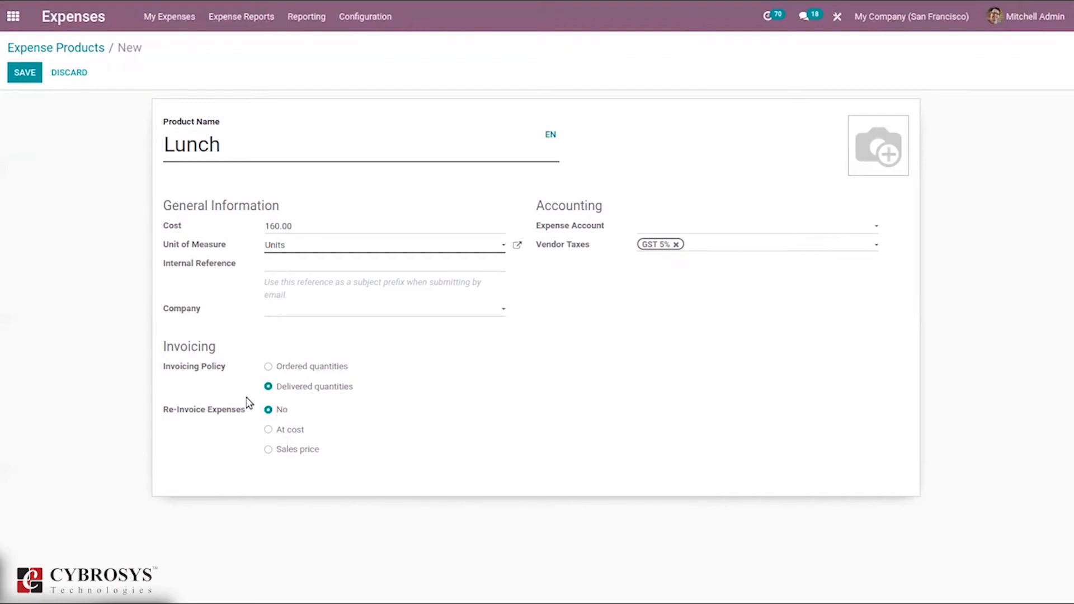
{"action": "left_click", "coordinate": [281, 436]}
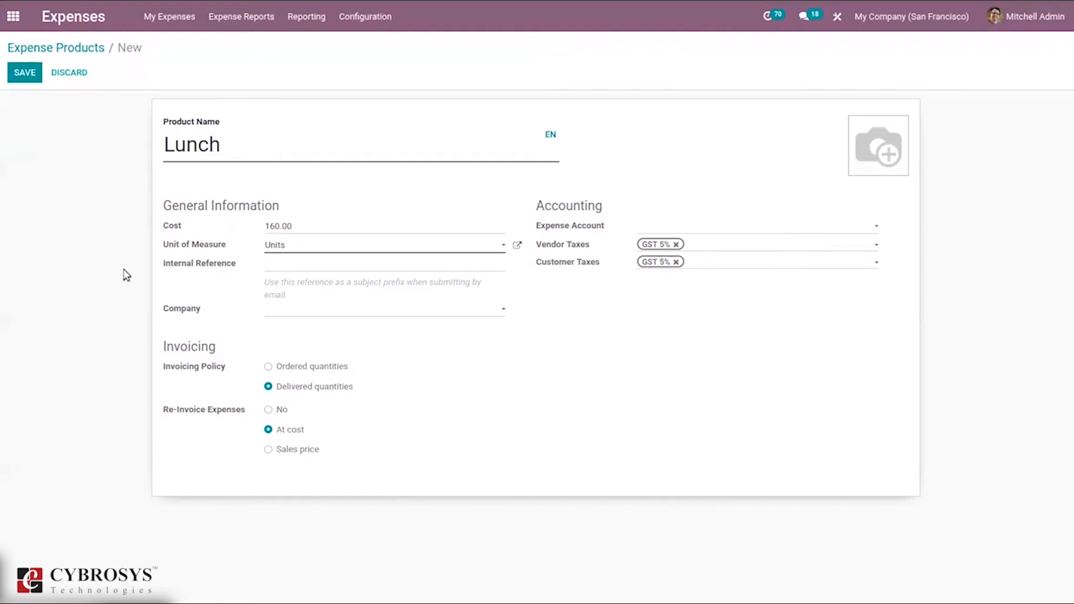
{"action": "left_click", "coordinate": [297, 450]}
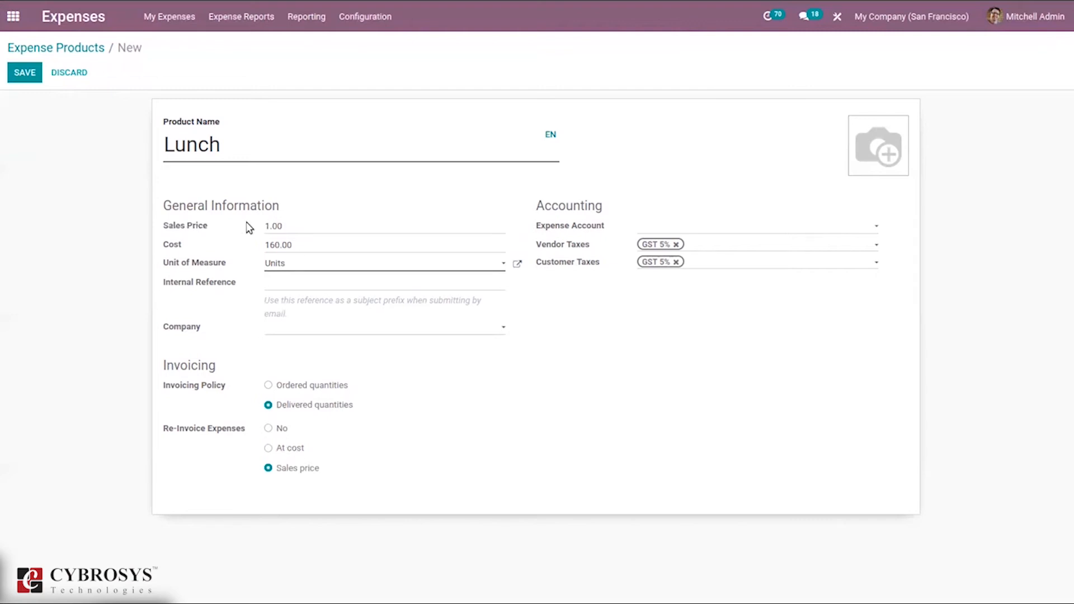
Set the Lunch product's Re-Invoice Expenses to At cost, save the product and return to the expense products overview
{"action": "left_click", "coordinate": [288, 449]}
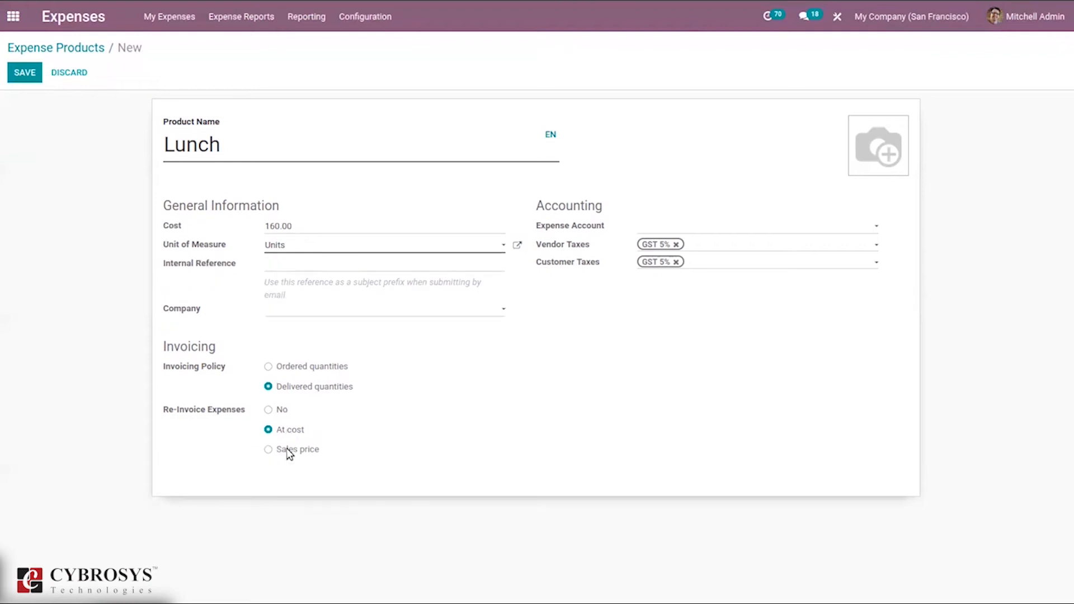
{"action": "left_click", "coordinate": [24, 73]}
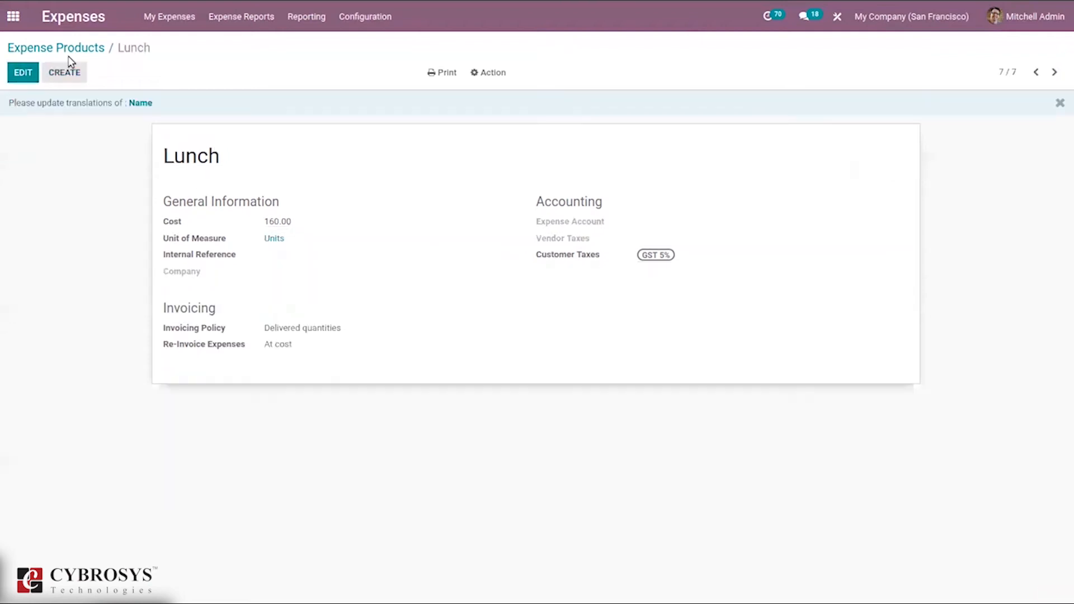
{"action": "left_click", "coordinate": [70, 50]}
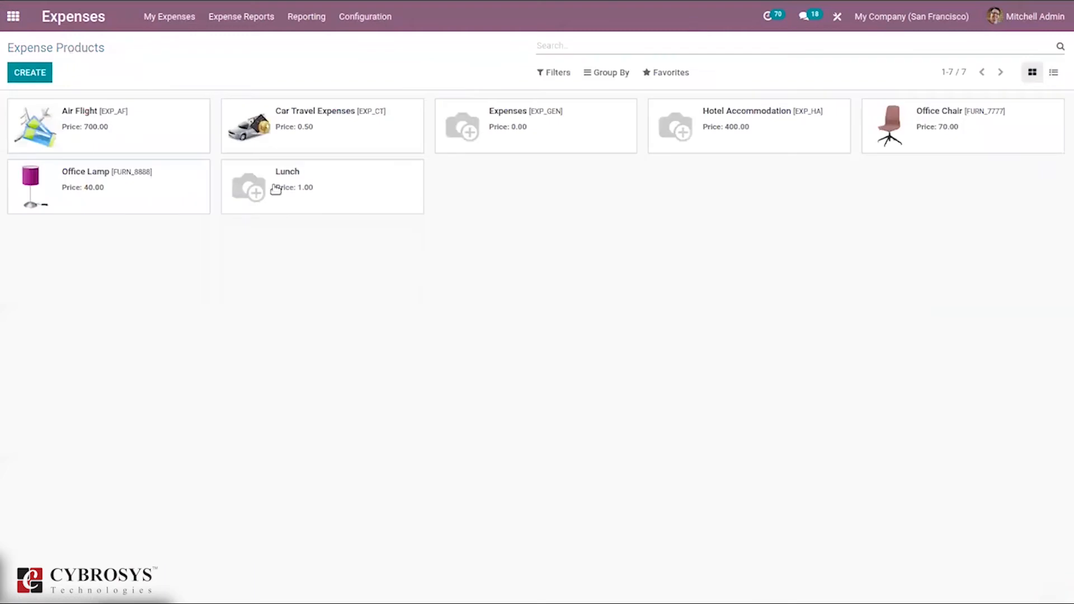
Start a new expense under All My Expenses and describe it as Lunch with Customer
{"action": "left_click", "coordinate": [342, 17]}
{"action": "mouse_move", "coordinate": [208, 55]}
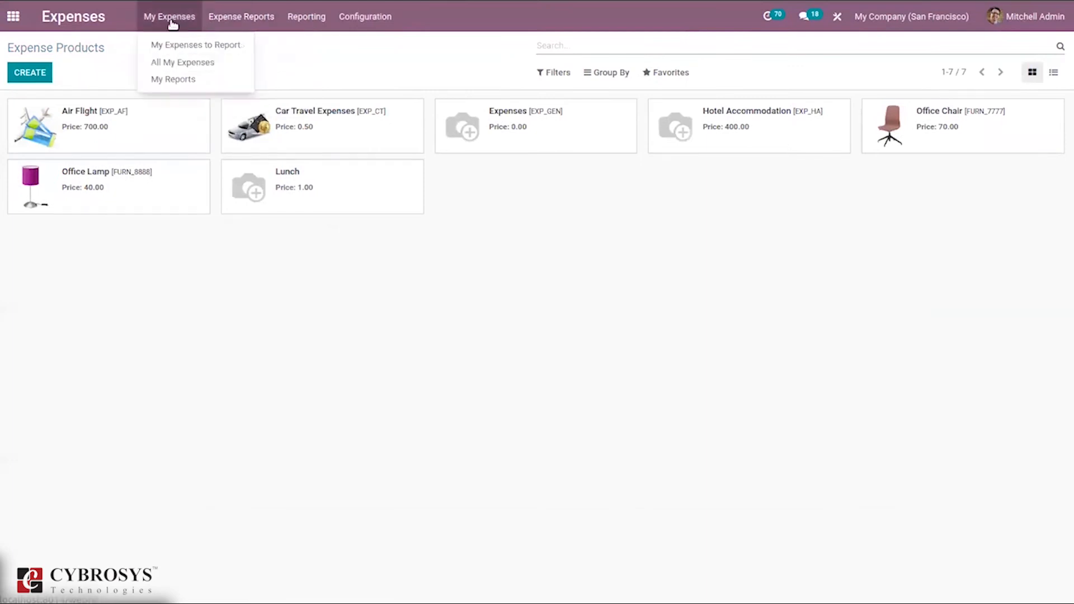
{"action": "mouse_move", "coordinate": [168, 19]}
{"action": "left_click", "coordinate": [182, 62]}
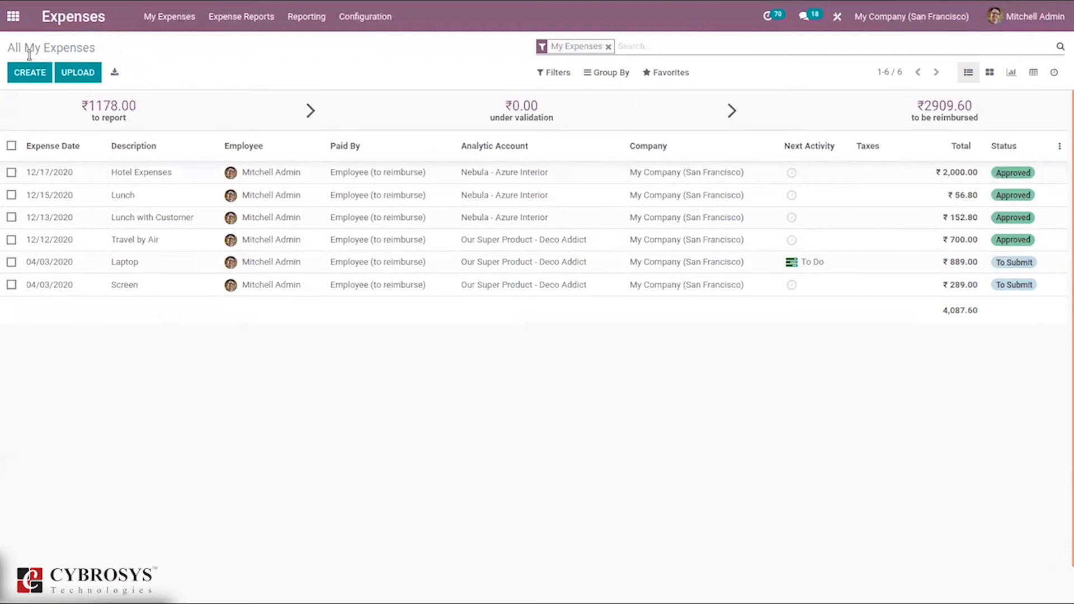
{"action": "left_click", "coordinate": [23, 73]}
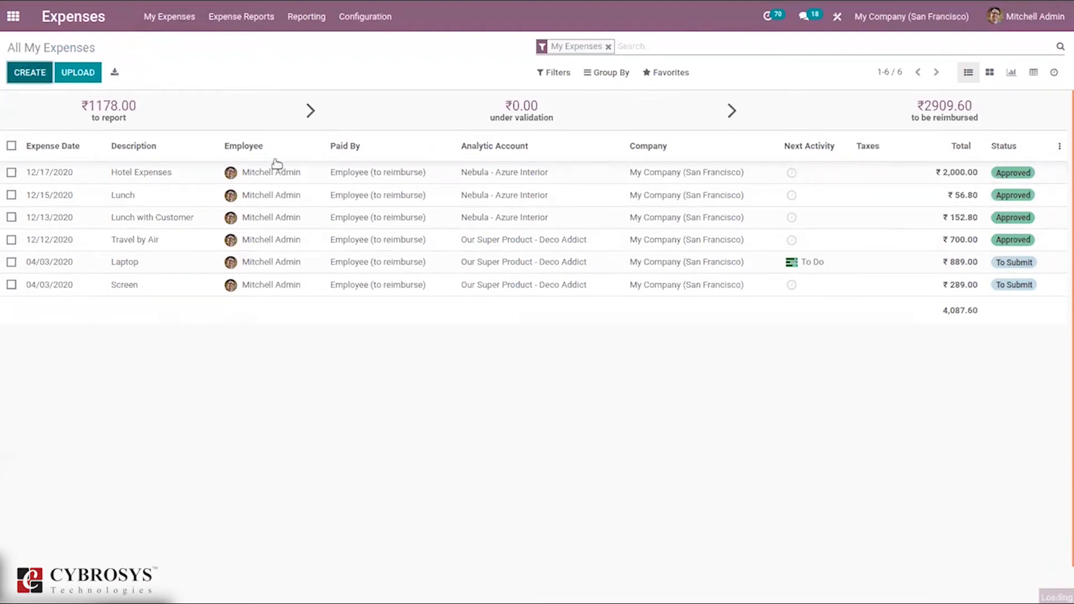
{"action": "type", "text": "Lu"}
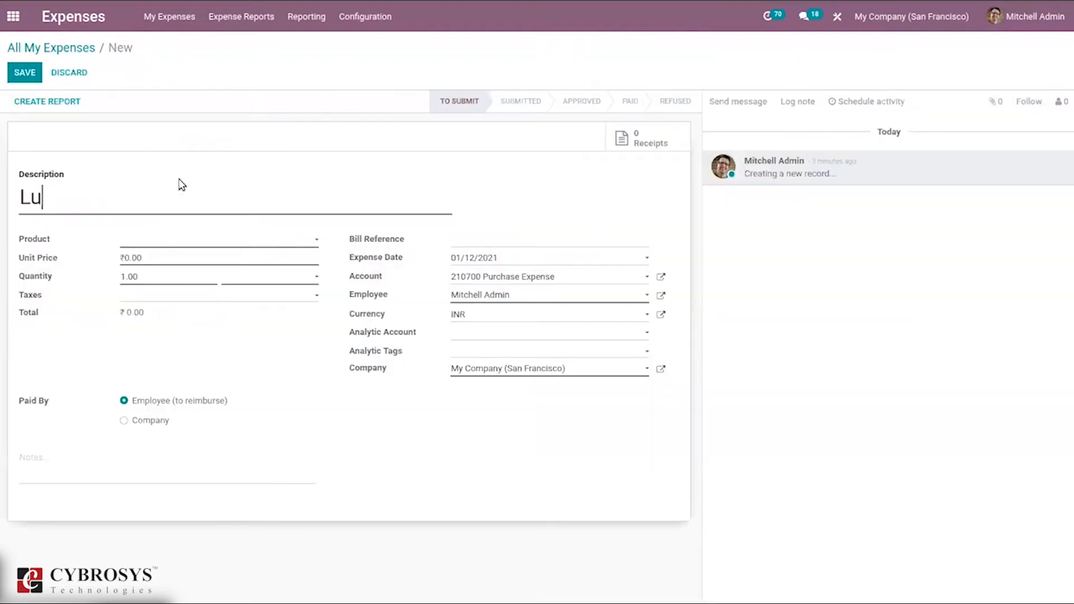
{"action": "type", "text": "nch with Custo"}
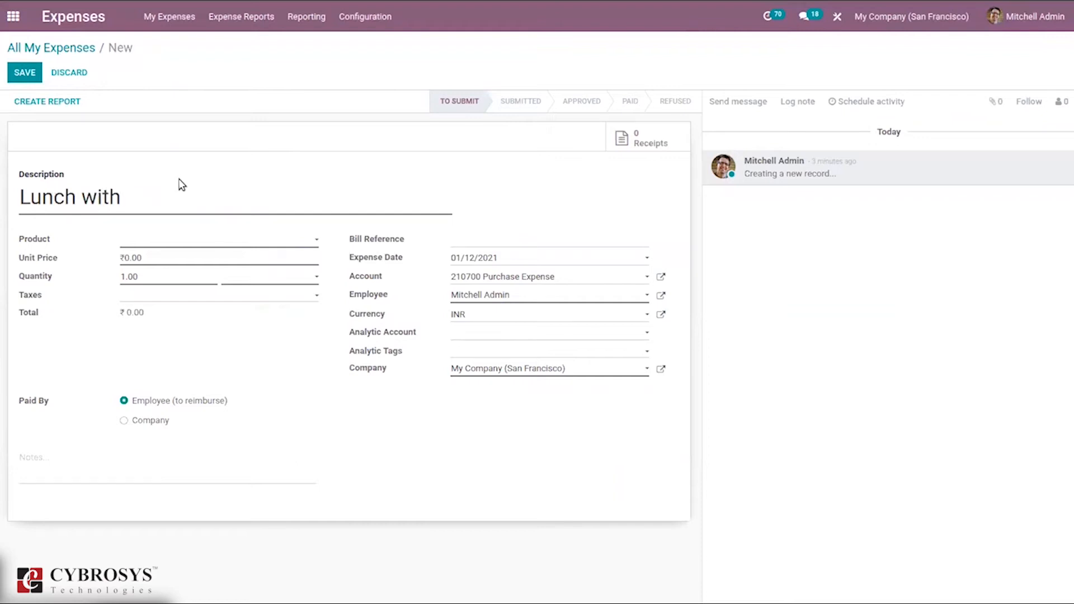
{"action": "type", "text": "mer"}
Choose Lunch as the product of the new expense, replacing the general Expenses product
{"action": "left_click", "coordinate": [167, 242]}
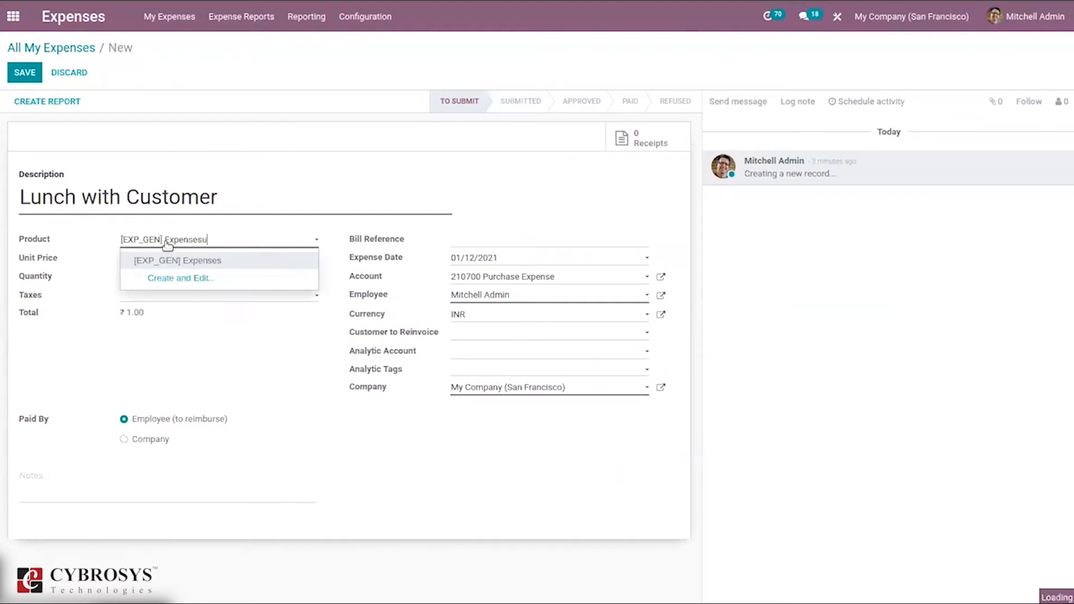
{"action": "key", "text": "BackSpace"}
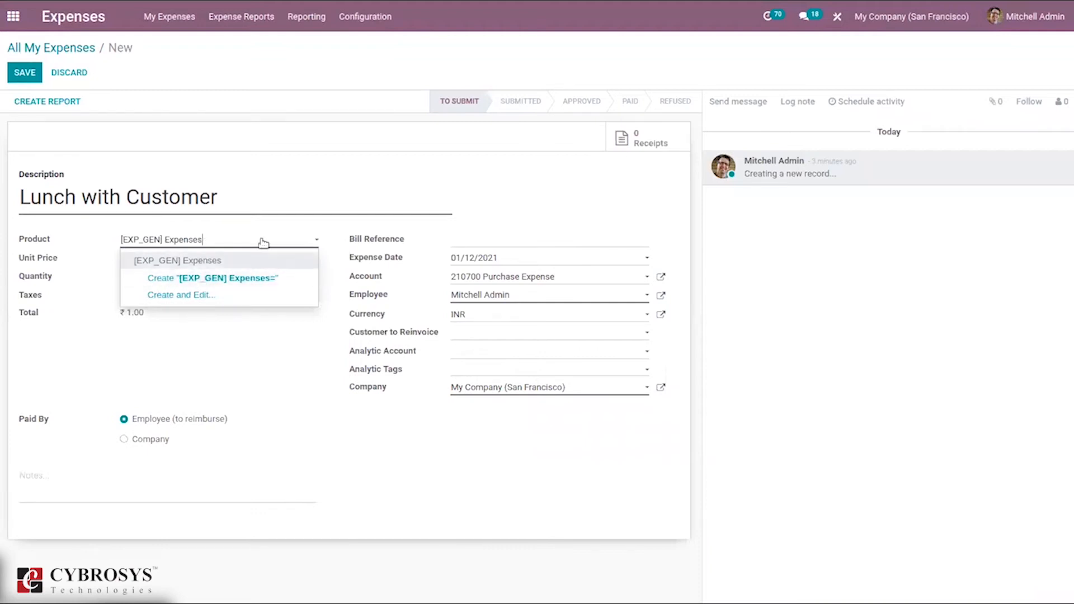
{"action": "key", "text": "BackSpace"}
{"action": "key", "text": "BackSpace"}
{"action": "key", "text": "BackSpace"}
{"action": "key", "text": "BackSpace"}
{"action": "key", "text": "BackSpace"}
{"action": "key", "text": "BackSpace"}
{"action": "key", "text": "BackSpace"}
{"action": "key", "text": "BackSpace"}
{"action": "key", "text": "BackSpace"}
{"action": "key", "text": "BackSpace"}
{"action": "key", "text": "BackSpace"}
{"action": "key", "text": "BackSpace"}
{"action": "key", "text": "BackSpace"}
{"action": "key", "text": "BackSpace"}
{"action": "key", "text": "BackSpace"}
{"action": "key", "text": "BackSpace"}
{"action": "key", "text": "BackSpace"}
{"action": "key", "text": "BackSpace"}
{"action": "type", "text": "lu"}
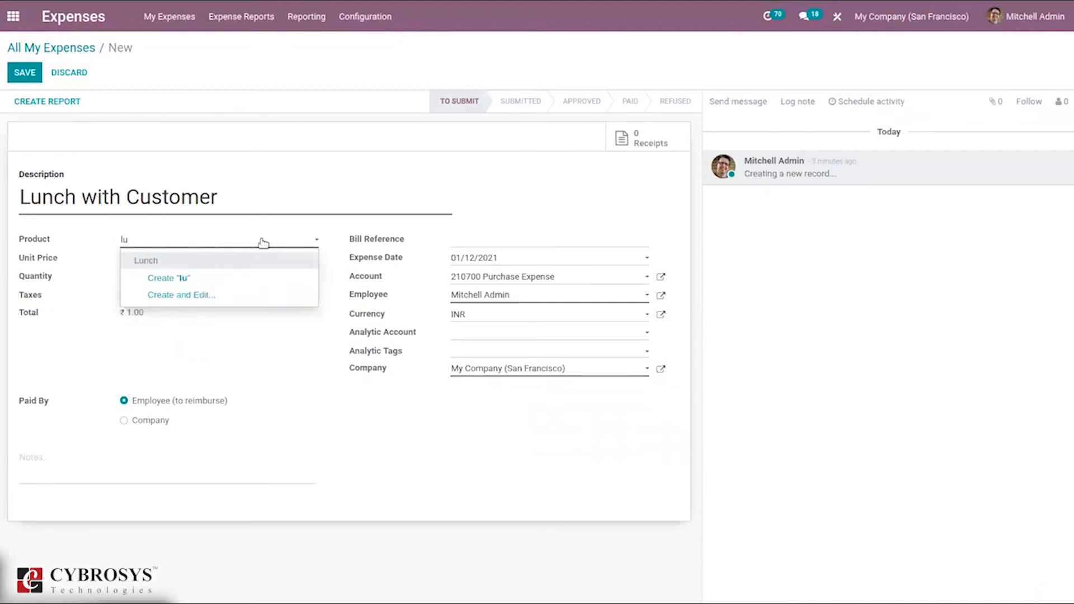
{"action": "left_click", "coordinate": [236, 263]}
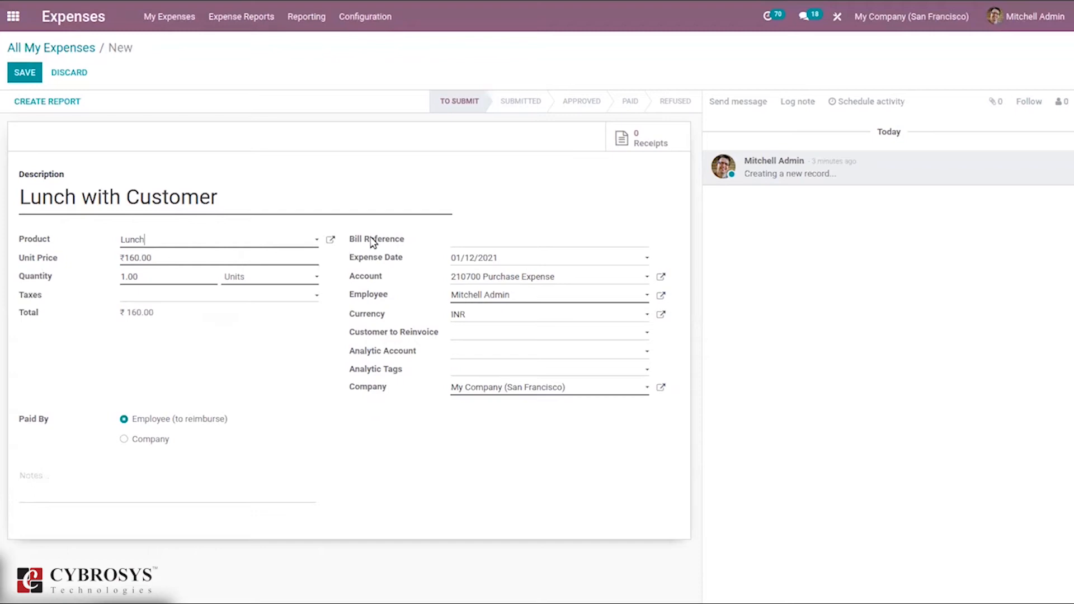
Set the expense date to 12/31/2020
{"action": "left_click", "coordinate": [506, 260]}
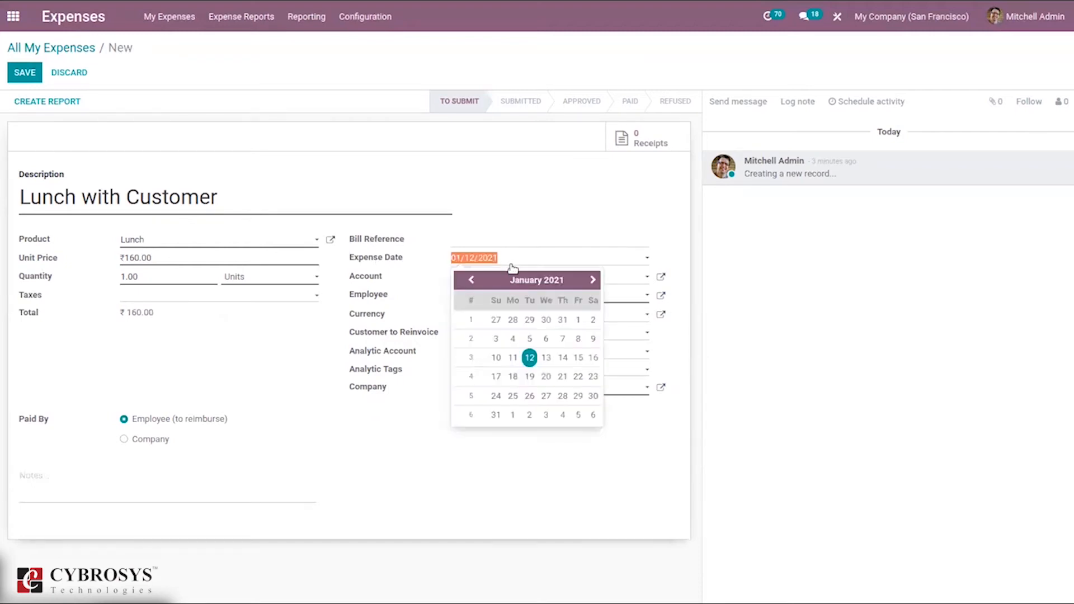
{"action": "left_click", "coordinate": [472, 279]}
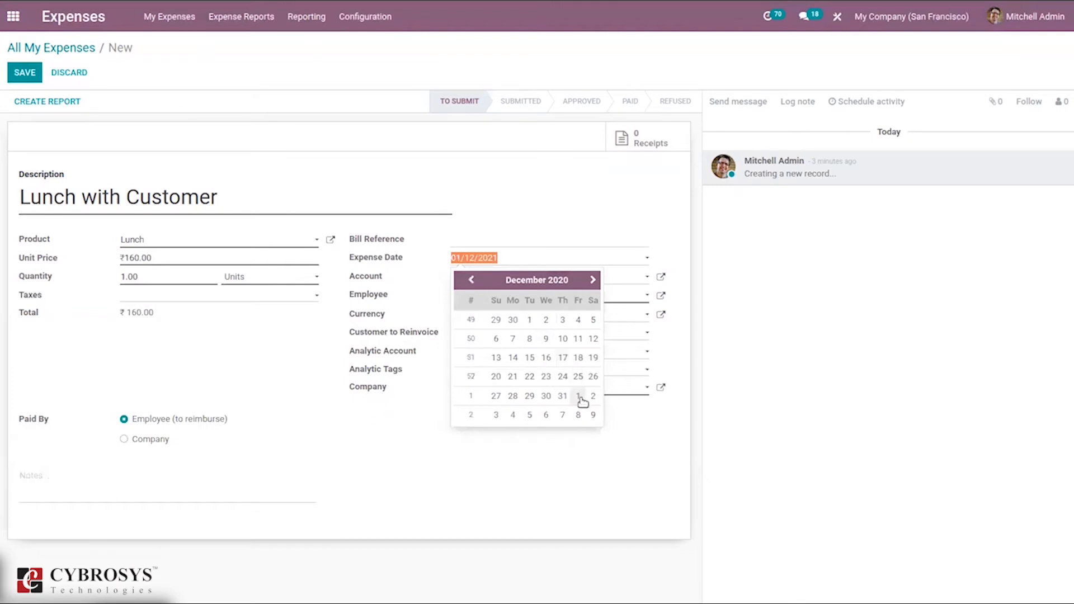
{"action": "left_click", "coordinate": [562, 396]}
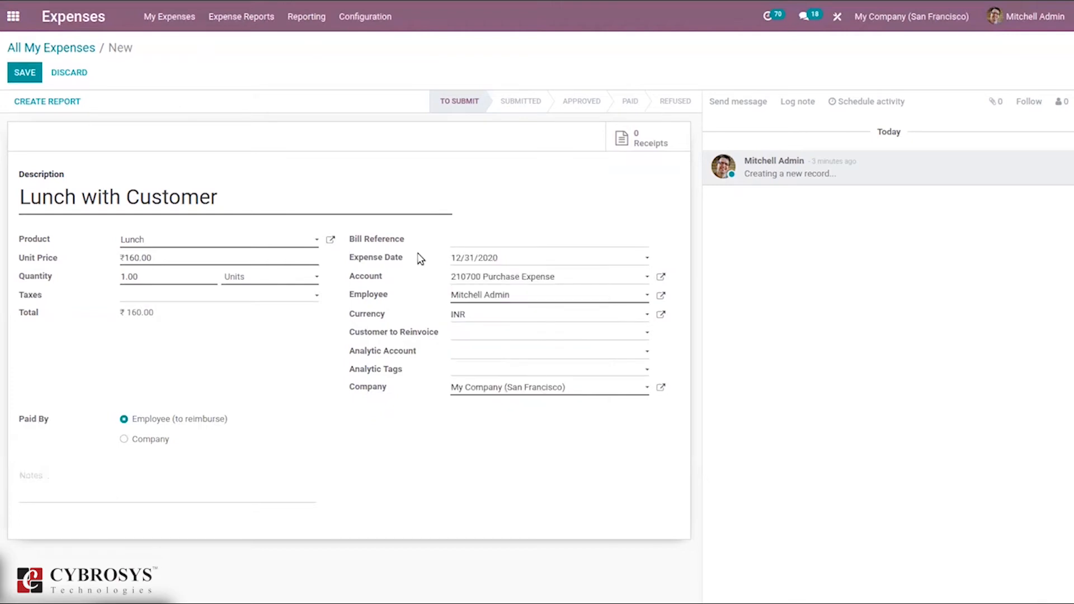
Look through the sales orders offered for Customer to Reinvoice without choosing one
{"action": "mouse_move", "coordinate": [382, 279]}
{"action": "mouse_move", "coordinate": [400, 338]}
{"action": "left_click", "coordinate": [467, 335]}
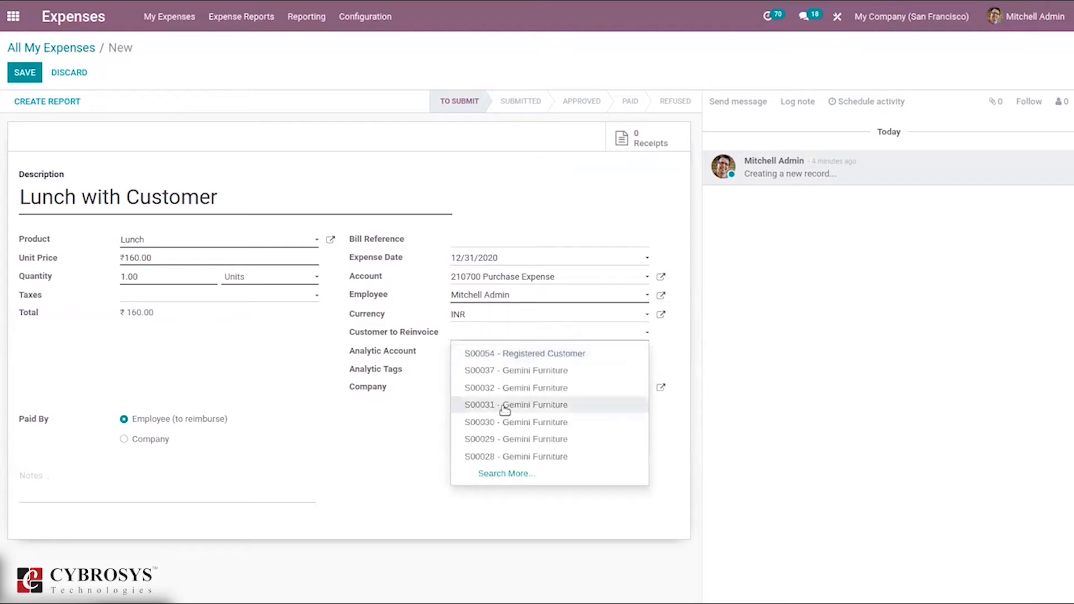
{"action": "left_click", "coordinate": [434, 351]}
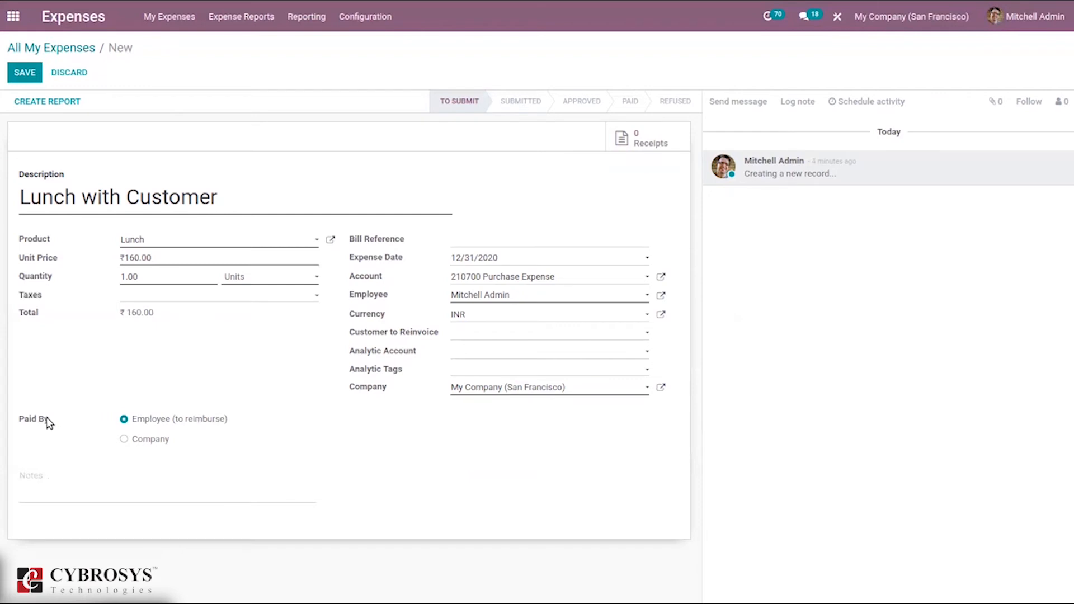
Try Company as the payer, set Paid By to Employee (to reimburse) and save the expense
{"action": "left_click", "coordinate": [141, 442]}
{"action": "left_click", "coordinate": [141, 422]}
{"action": "left_click", "coordinate": [19, 71]}
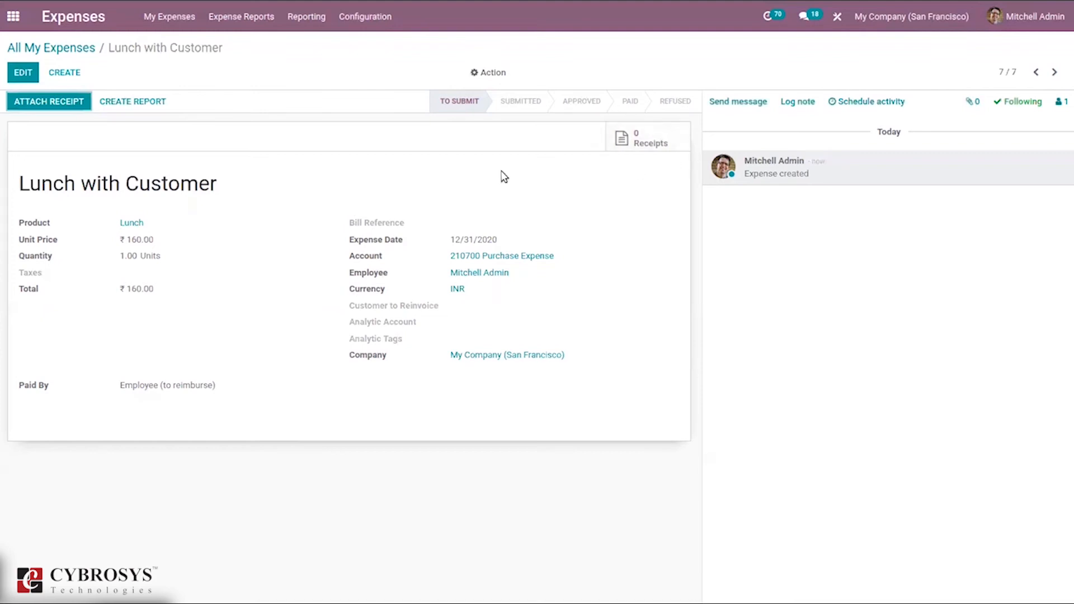
Look at the receipt upload dialog without attaching a file, and create a report from the Lunch with Customer expense
{"action": "left_click", "coordinate": [53, 101]}
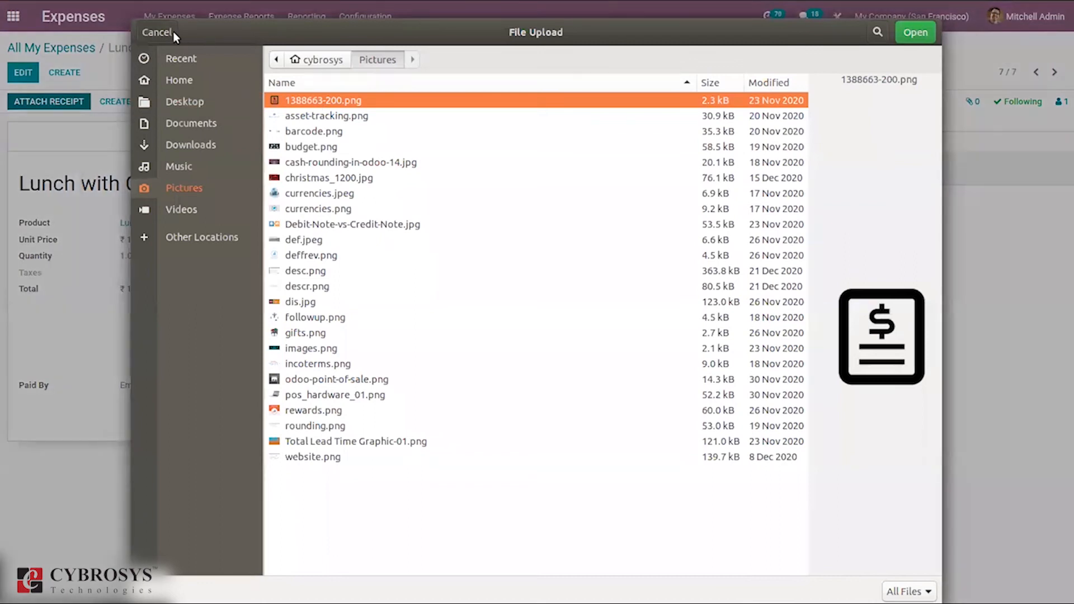
{"action": "left_click", "coordinate": [172, 32]}
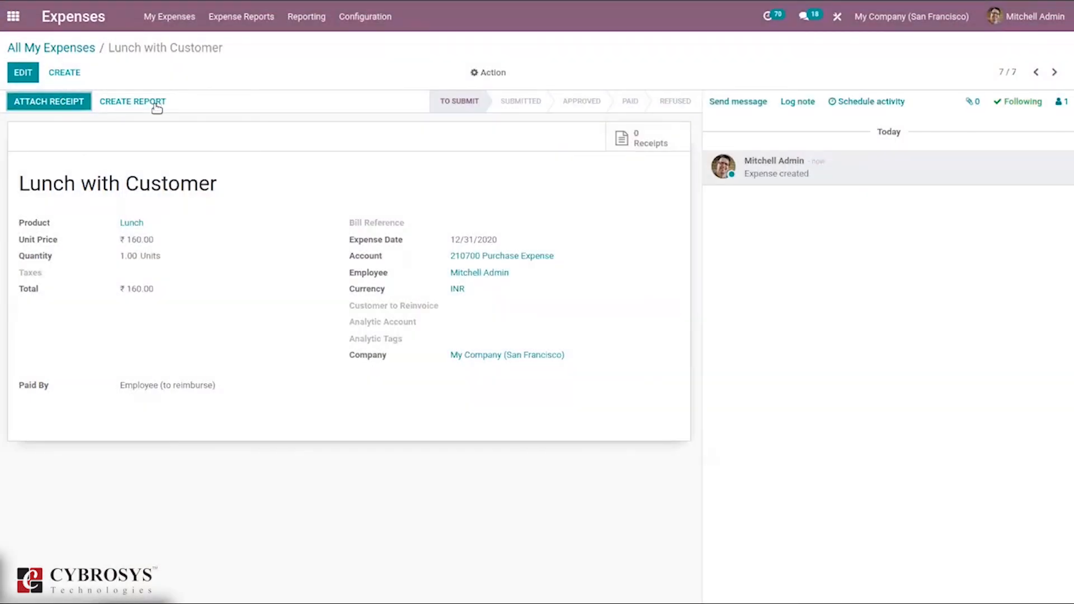
{"action": "left_click", "coordinate": [122, 102]}
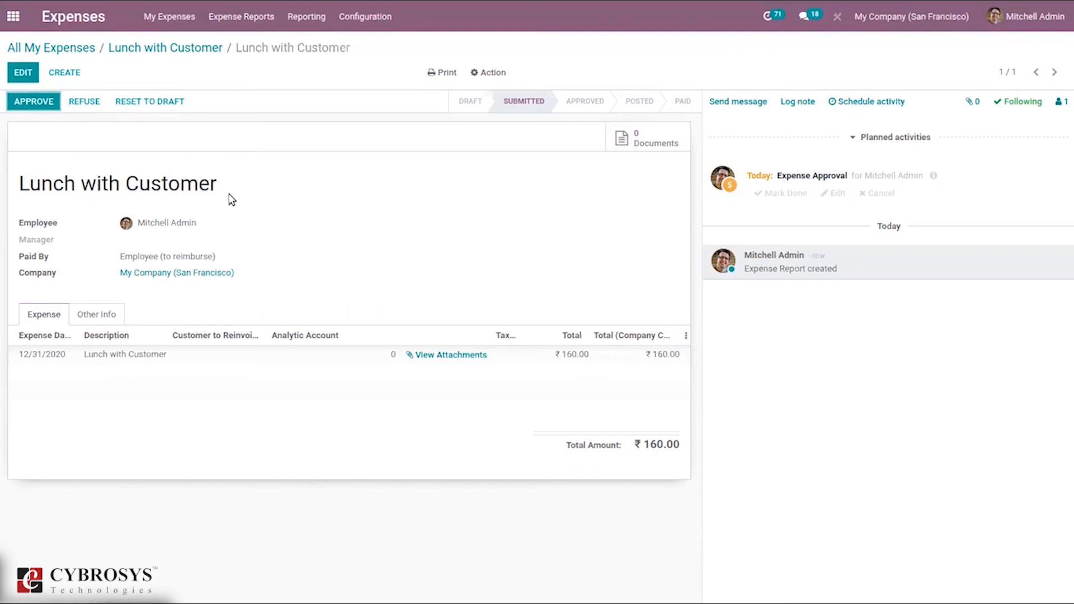
Open the expense report for editing, check the available expense journals and return to its expense lines
{"action": "left_click", "coordinate": [33, 73]}
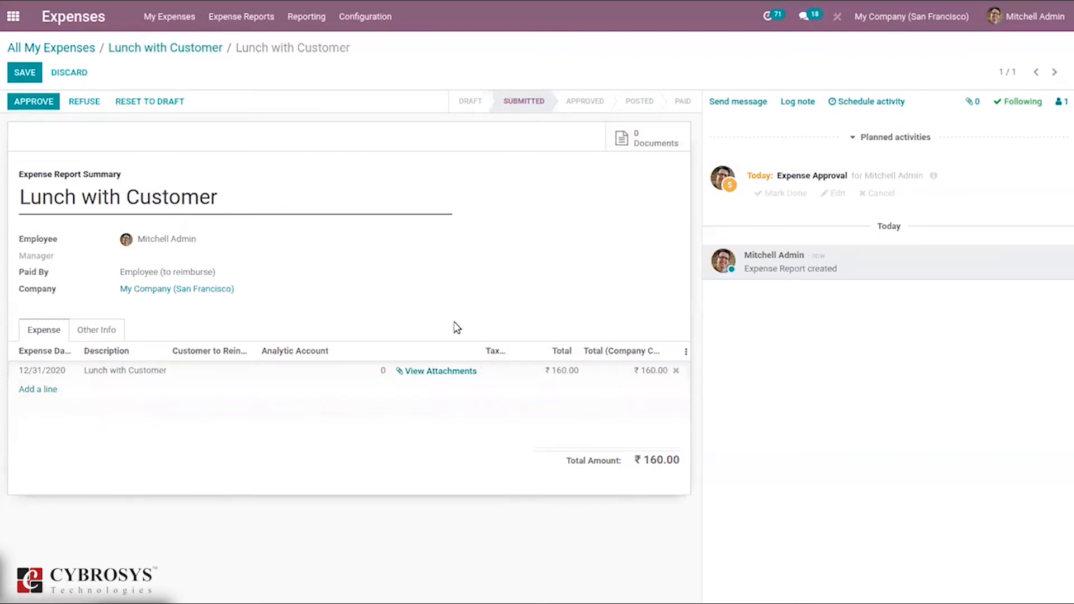
{"action": "left_click", "coordinate": [98, 332]}
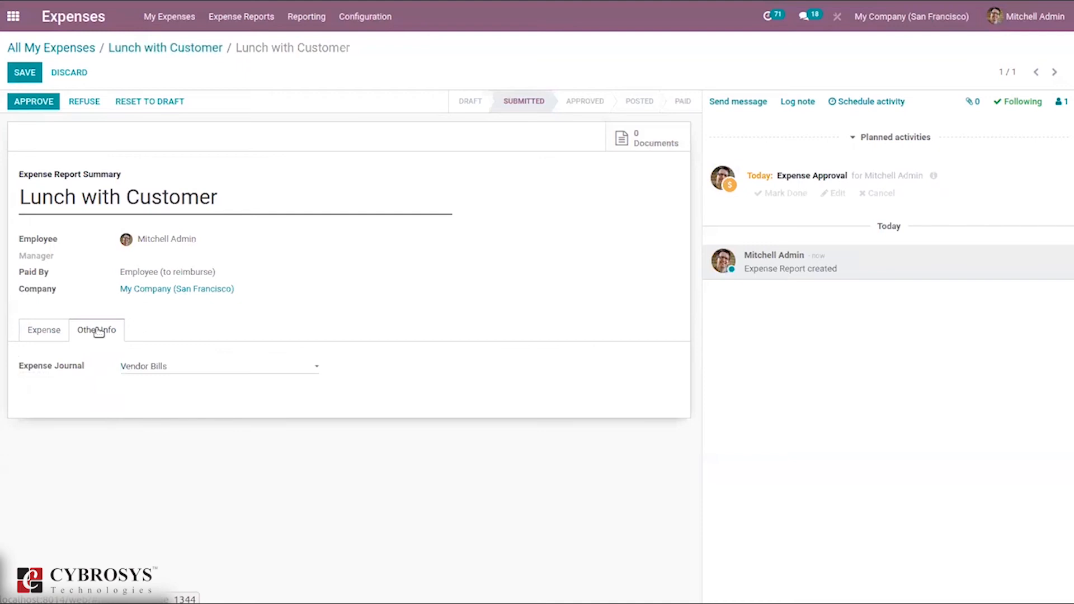
{"action": "left_click", "coordinate": [145, 368]}
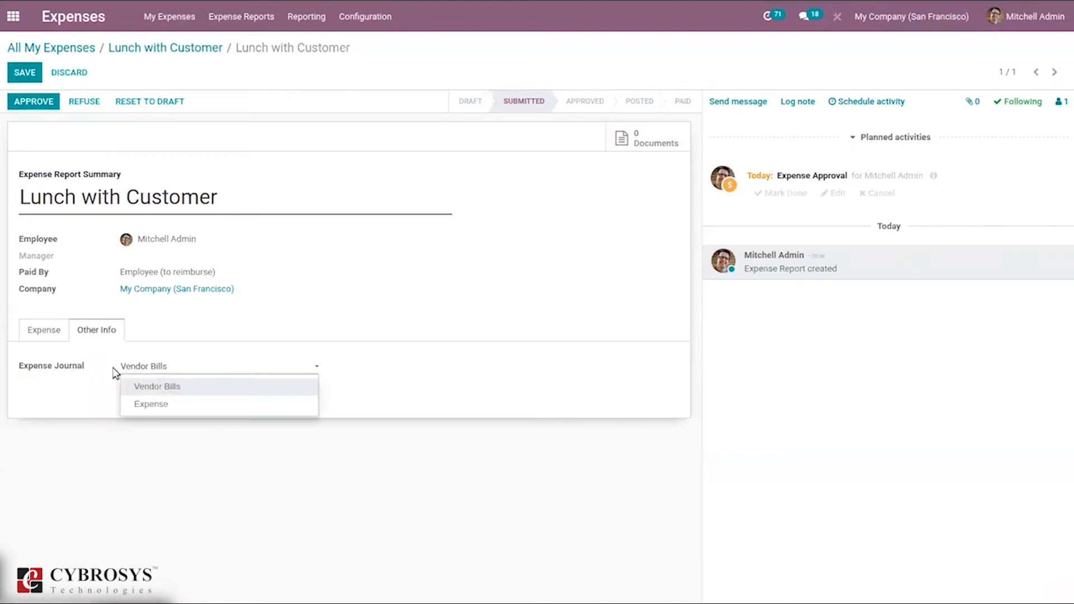
{"action": "left_click", "coordinate": [46, 335]}
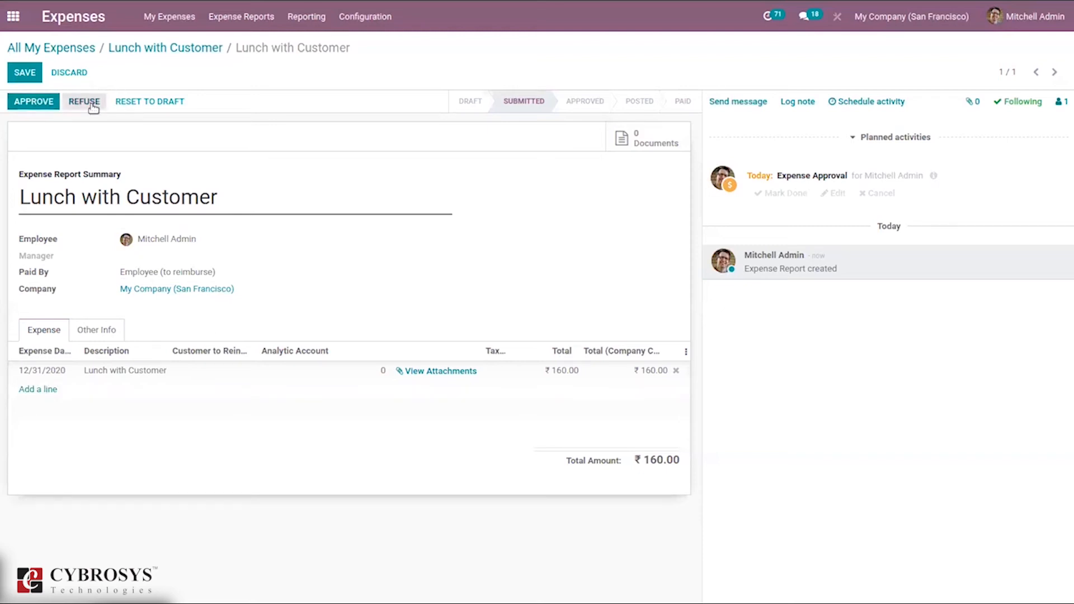
Approve and save the Lunch with Customer expense report, and post its journal entries
{"action": "left_click", "coordinate": [37, 102]}
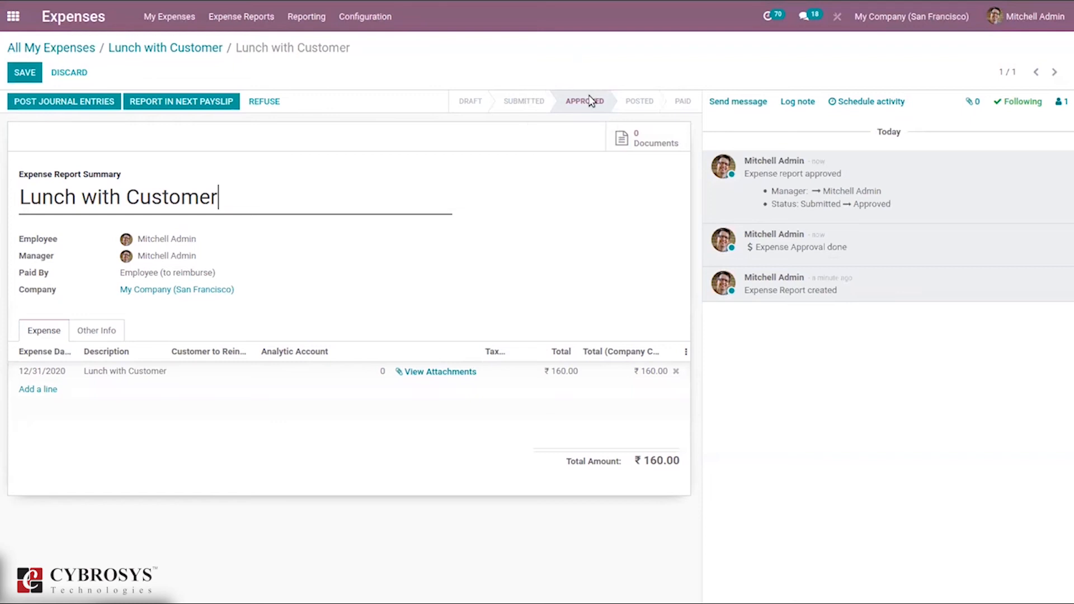
{"action": "left_click", "coordinate": [25, 73]}
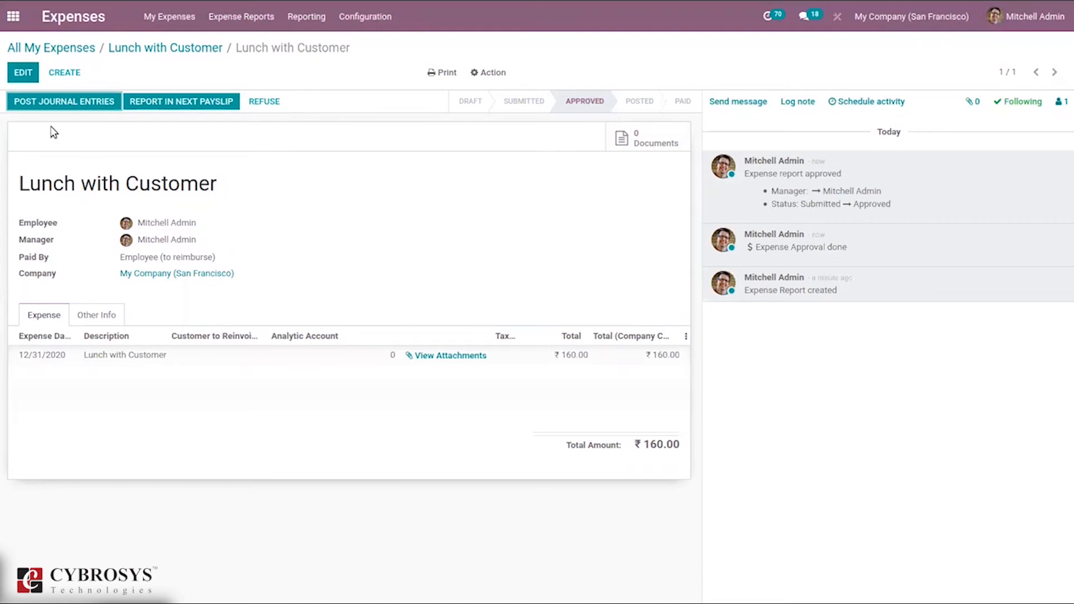
{"action": "left_click", "coordinate": [26, 77]}
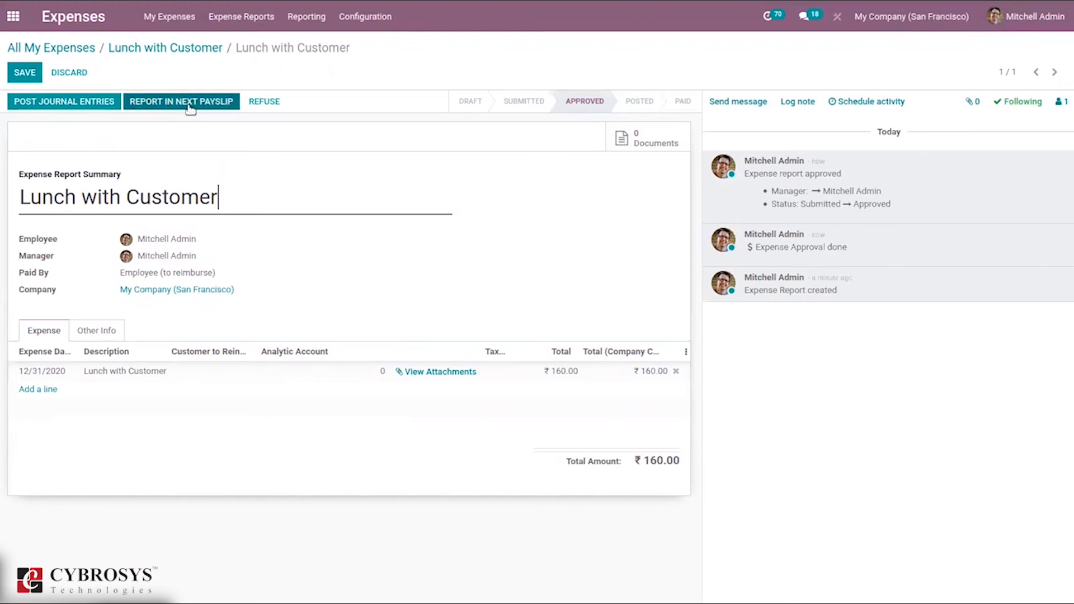
{"action": "left_click", "coordinate": [84, 104]}
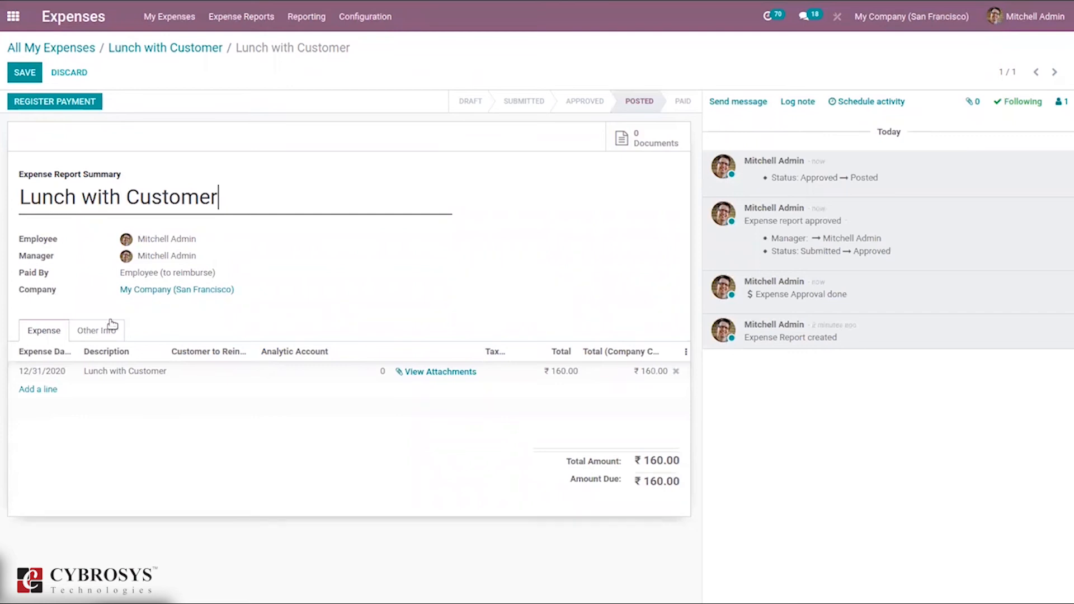
Review the posted report's journal, accounting date and journal entry, and return to its expense lines
{"action": "left_click", "coordinate": [94, 332]}
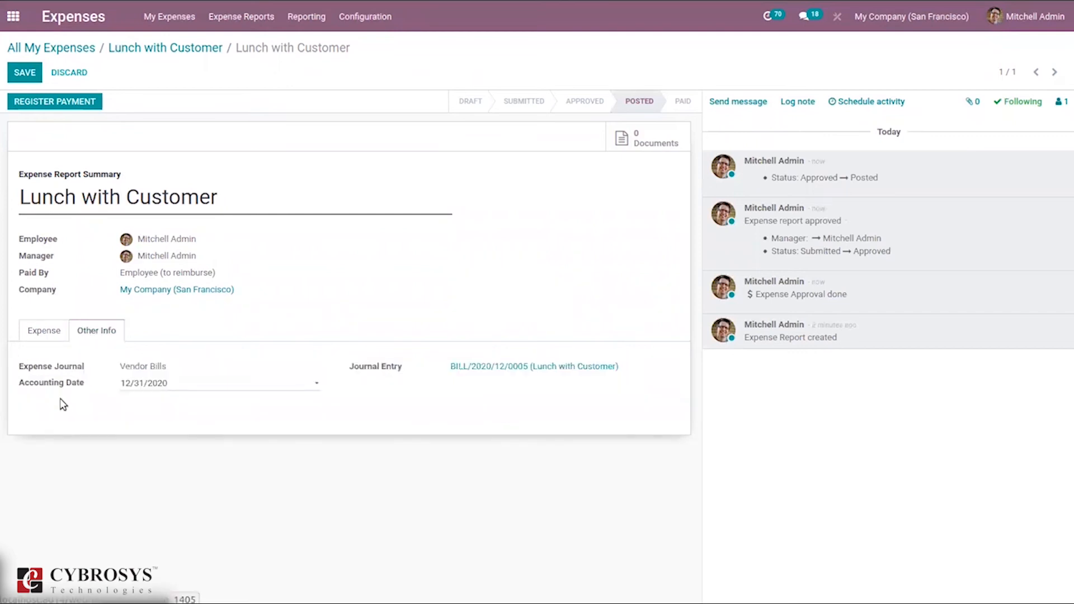
{"action": "left_click", "coordinate": [43, 332]}
{"action": "left_click", "coordinate": [81, 340]}
{"action": "left_click", "coordinate": [30, 340]}
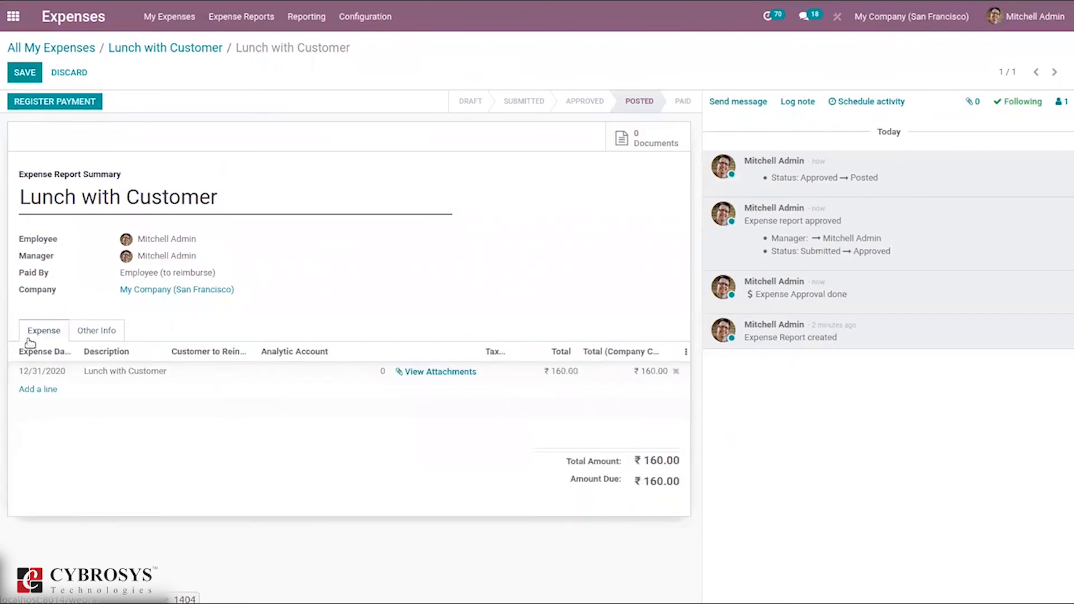
Register the 160.00 INR payment for the posted expense report, and reopen the report from its expense record
{"action": "left_click", "coordinate": [63, 103]}
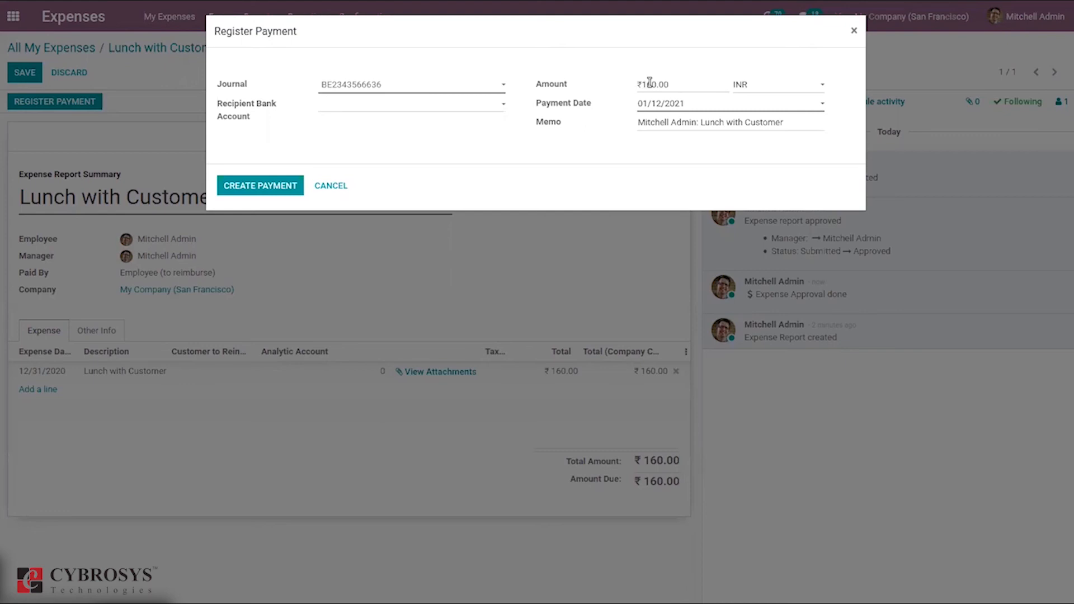
{"action": "left_click", "coordinate": [269, 191]}
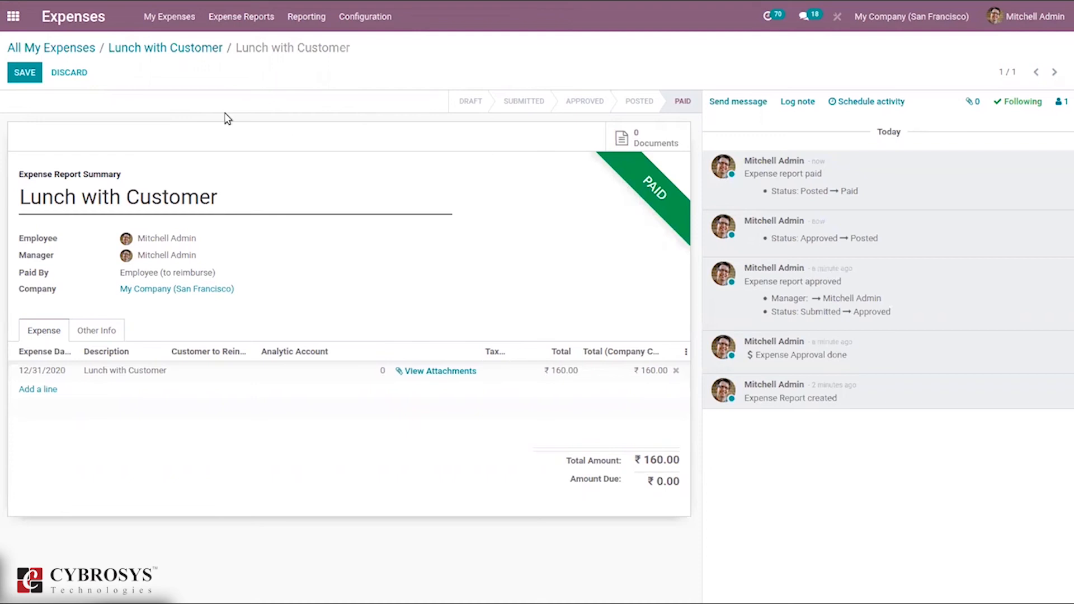
{"action": "left_click", "coordinate": [133, 49]}
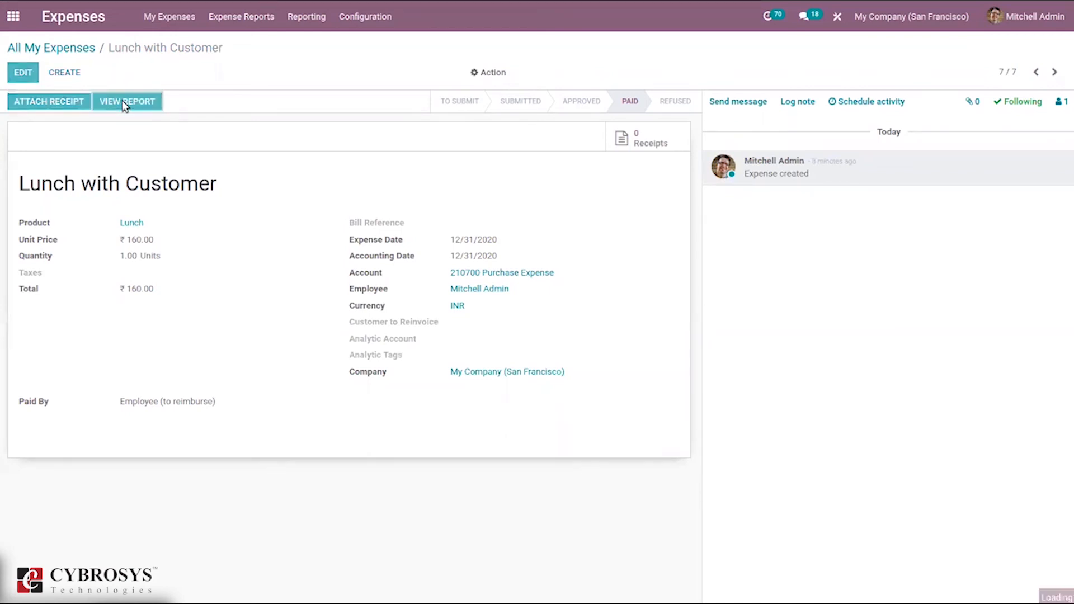
{"action": "left_click", "coordinate": [123, 100]}
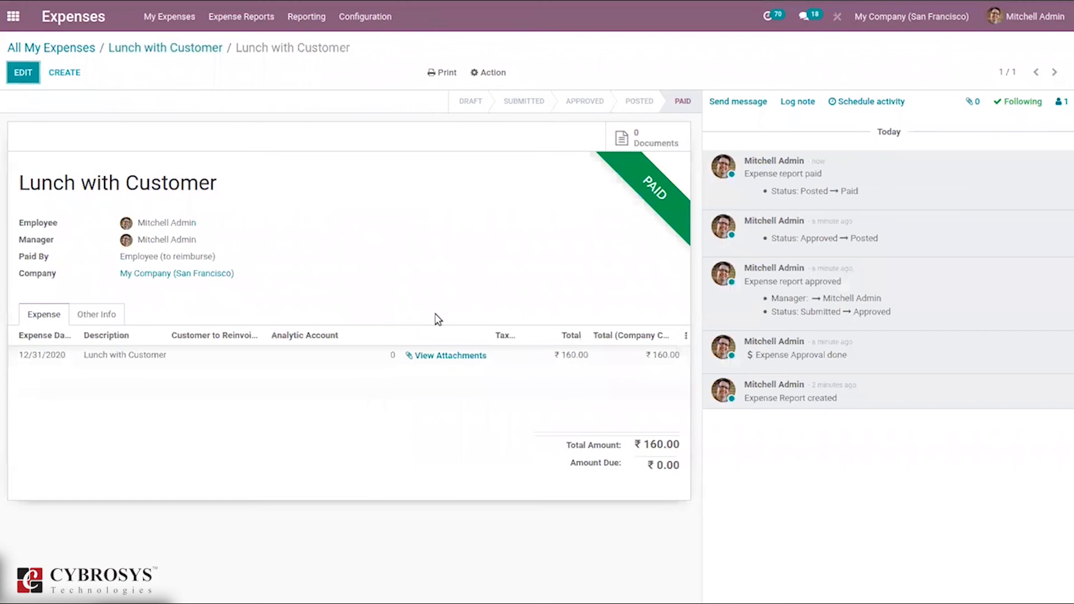
Return to the list of all own expenses to check the lunch expense's status, and open the list of own expense reports
{"action": "left_click", "coordinate": [166, 48]}
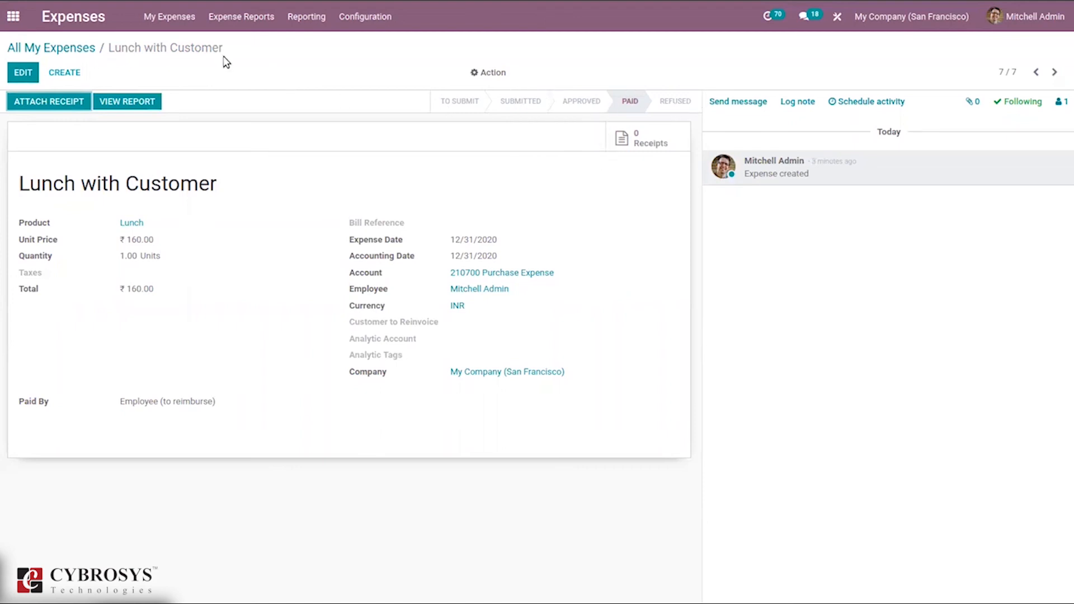
{"action": "left_click", "coordinate": [87, 49]}
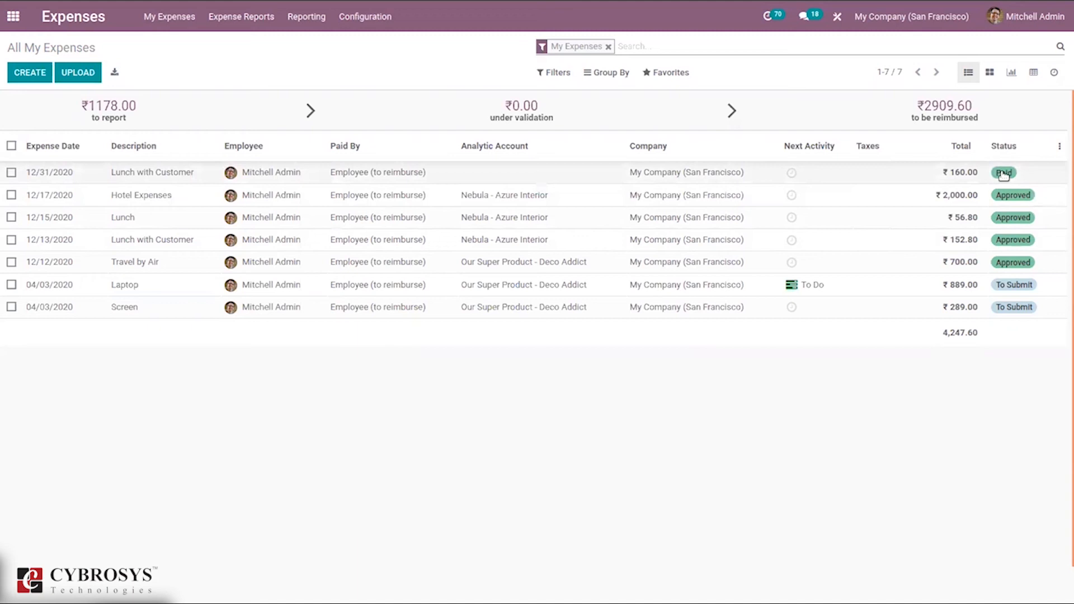
{"action": "left_click", "coordinate": [164, 15]}
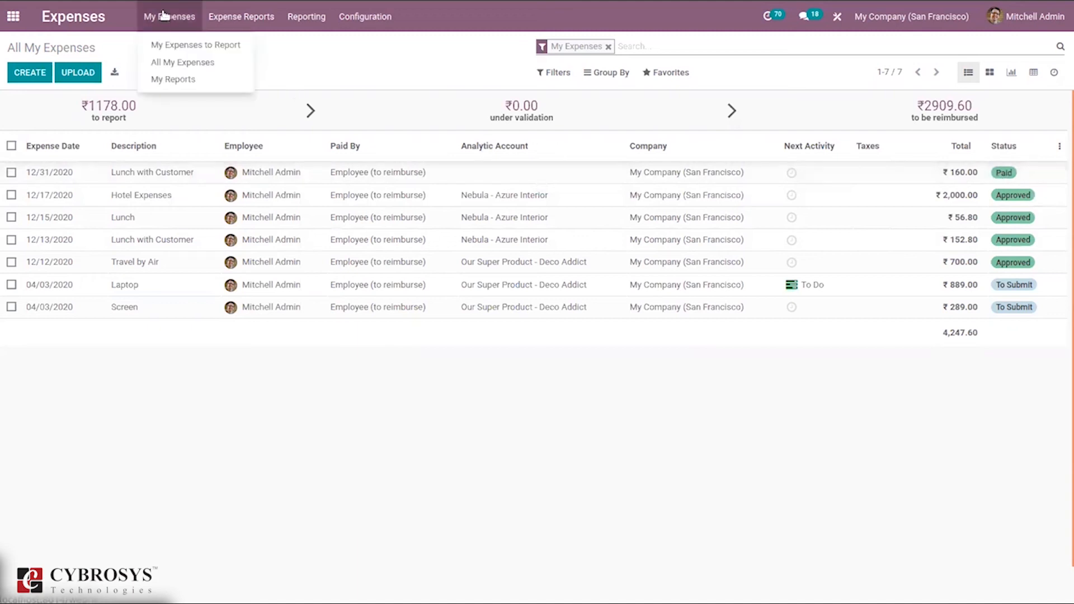
{"action": "left_click", "coordinate": [179, 80]}
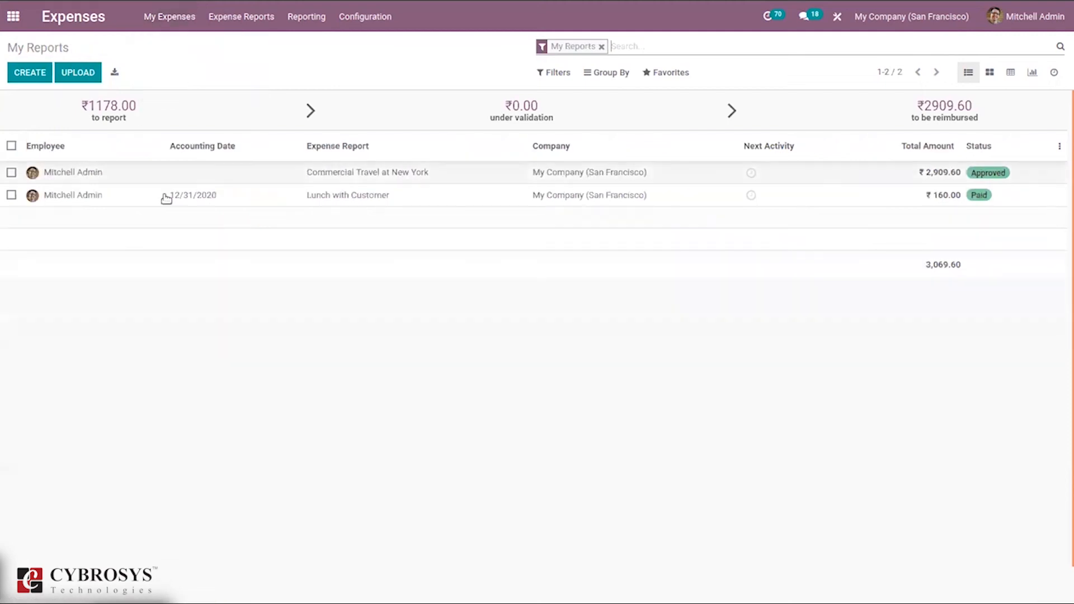
Open the Office furniture report from the reports to approve, refuse it with the reason "Incoorect amount", and return to the approval list
{"action": "left_click", "coordinate": [260, 27]}
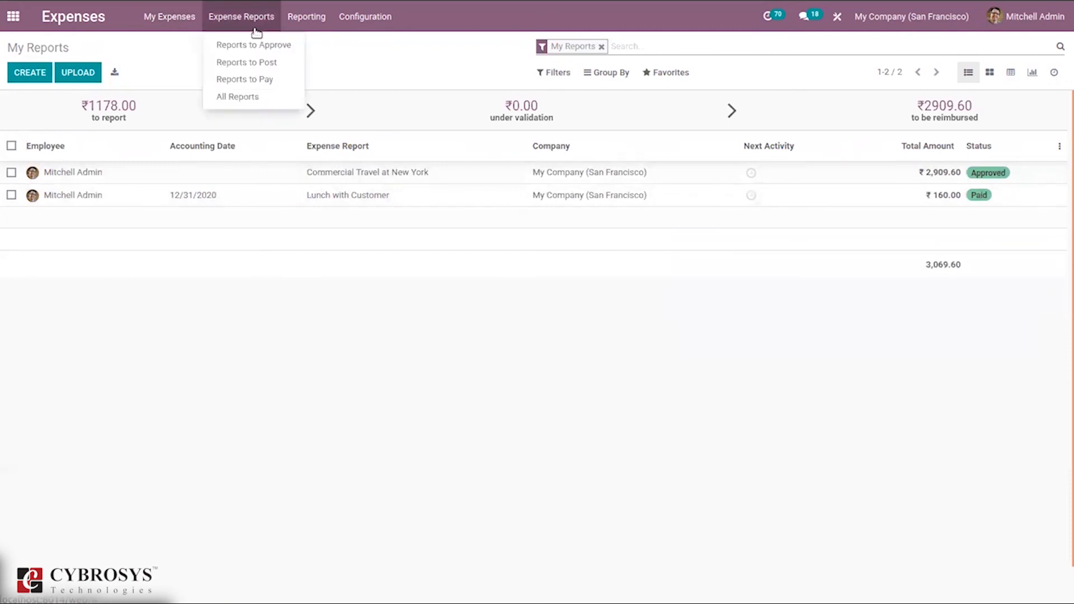
{"action": "left_click", "coordinate": [246, 48]}
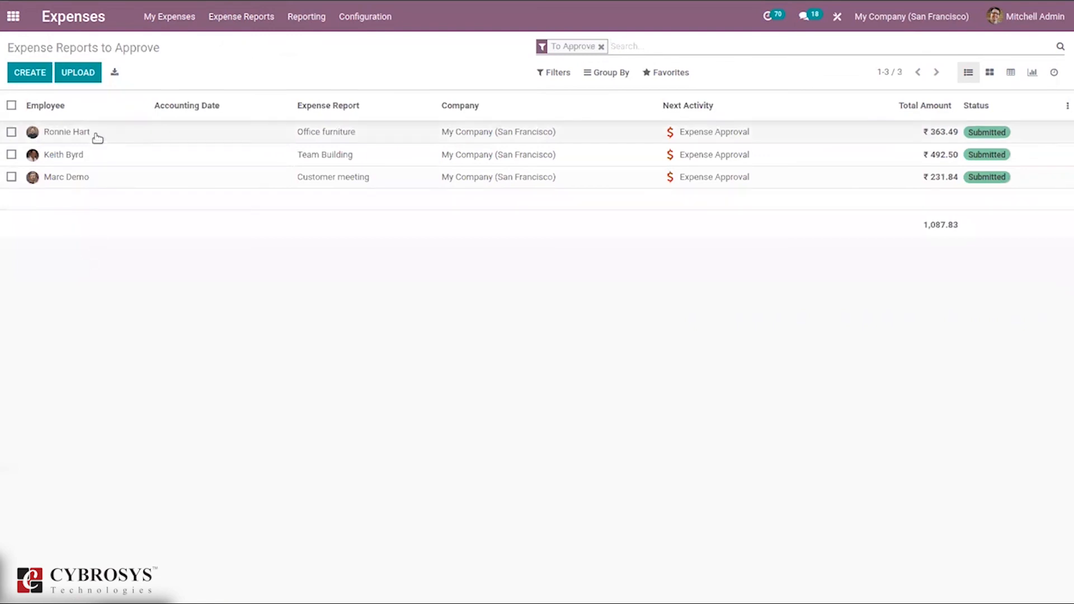
{"action": "left_click", "coordinate": [668, 143]}
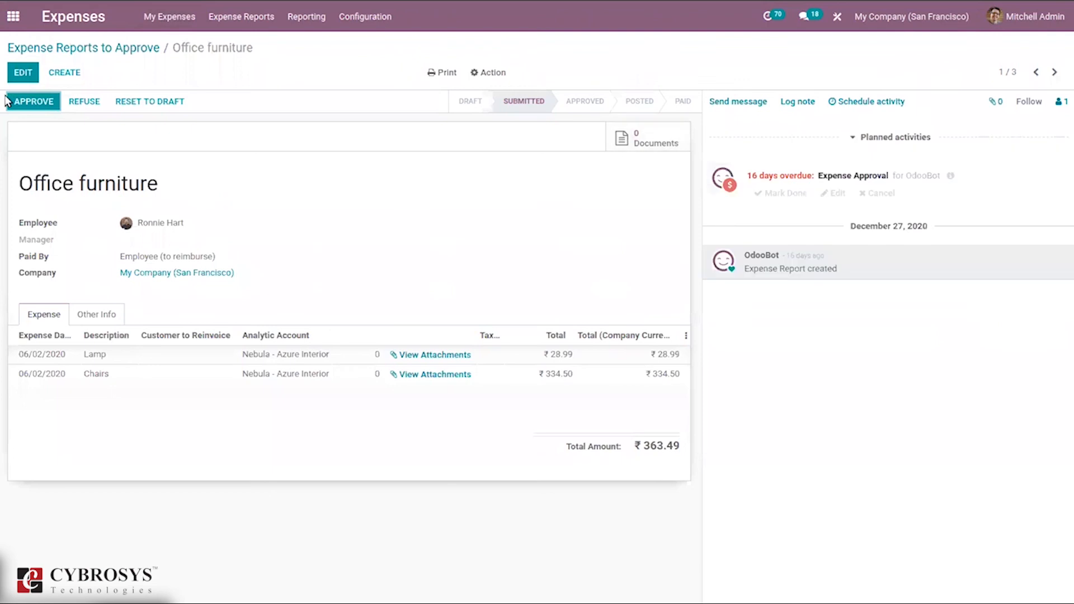
{"action": "left_click", "coordinate": [92, 102]}
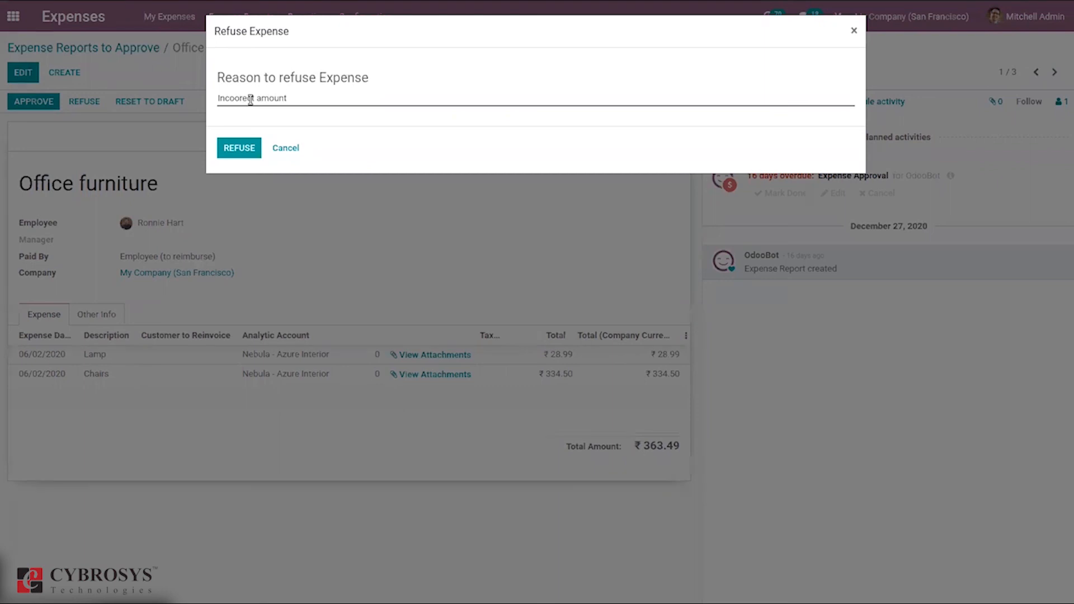
{"action": "left_click", "coordinate": [255, 144]}
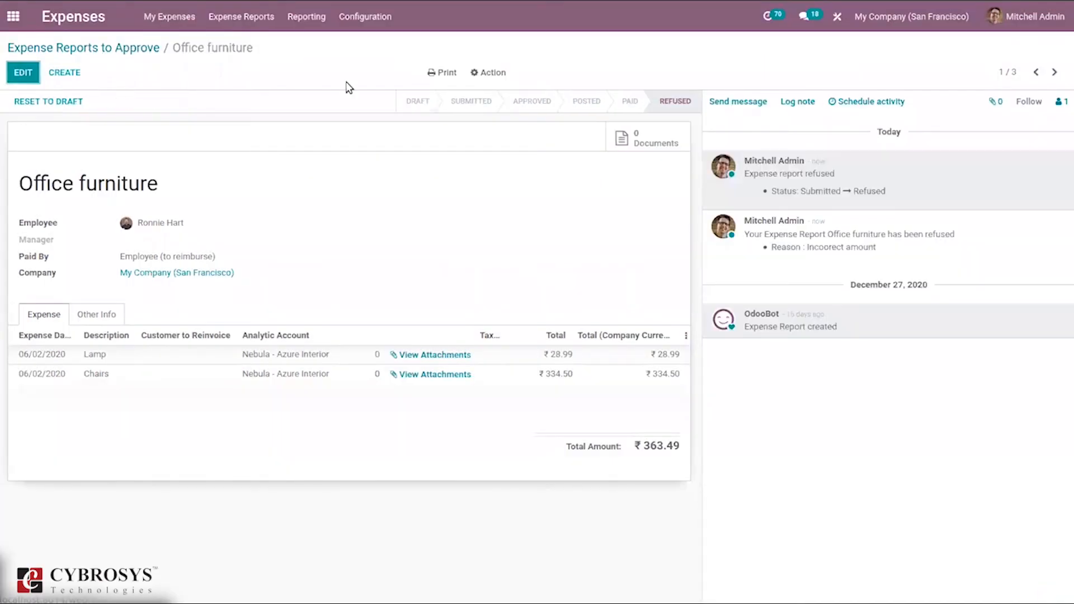
{"action": "left_click", "coordinate": [96, 48]}
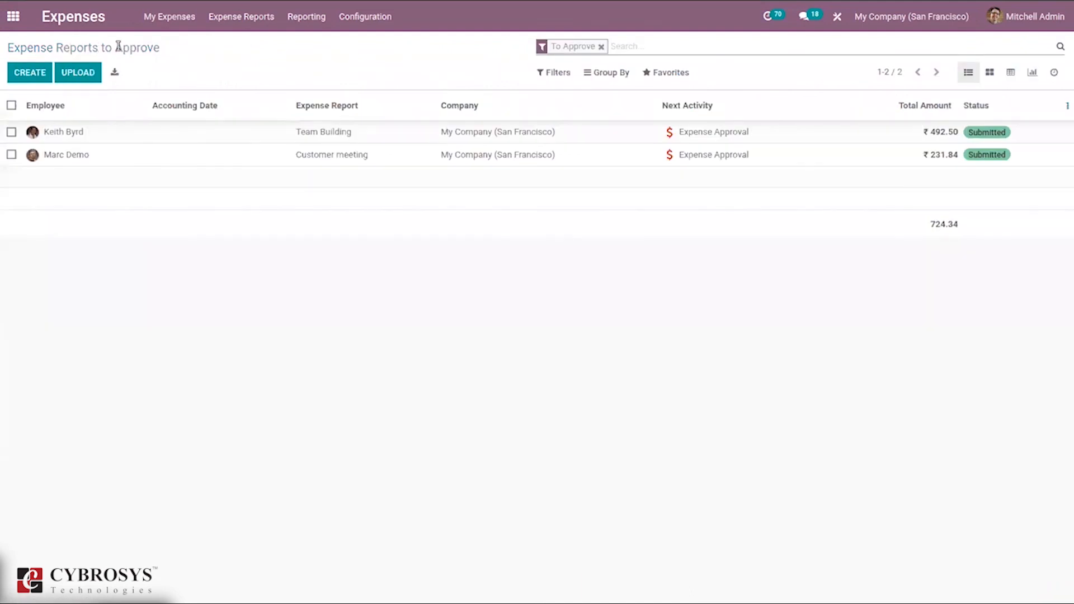
Add the Refused filter to the reports awaiting approval to check the refused report, and remove that filter again
{"action": "left_click", "coordinate": [557, 73]}
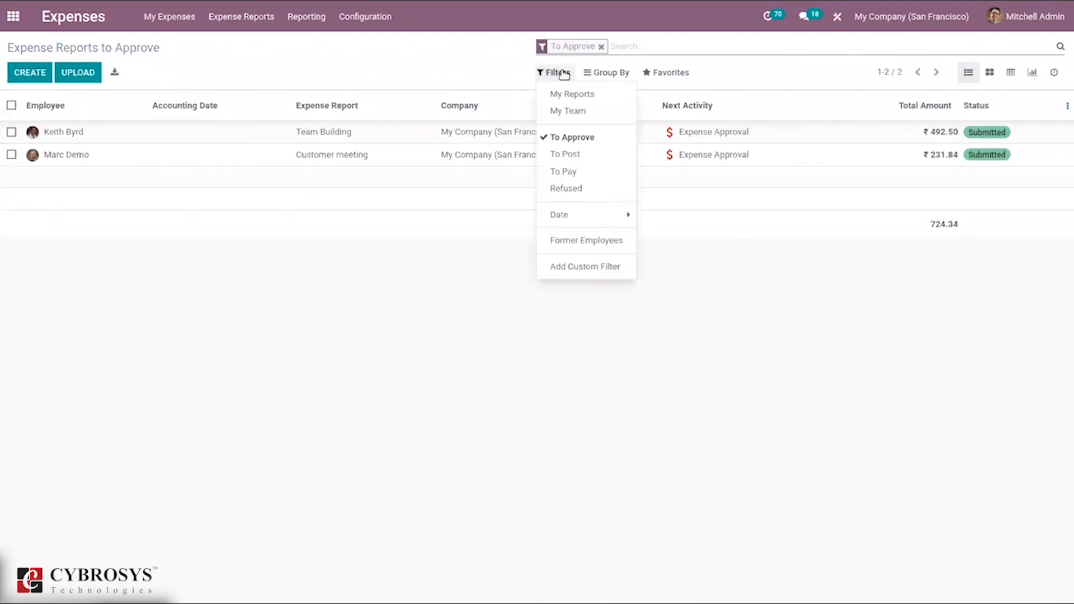
{"action": "left_click", "coordinate": [587, 192]}
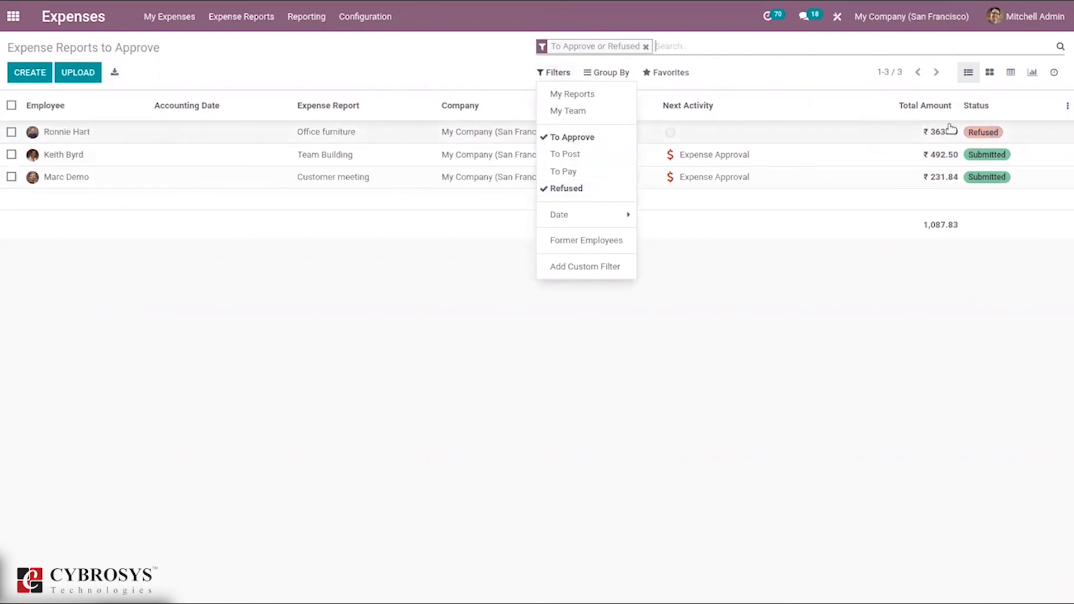
{"action": "left_click", "coordinate": [576, 190]}
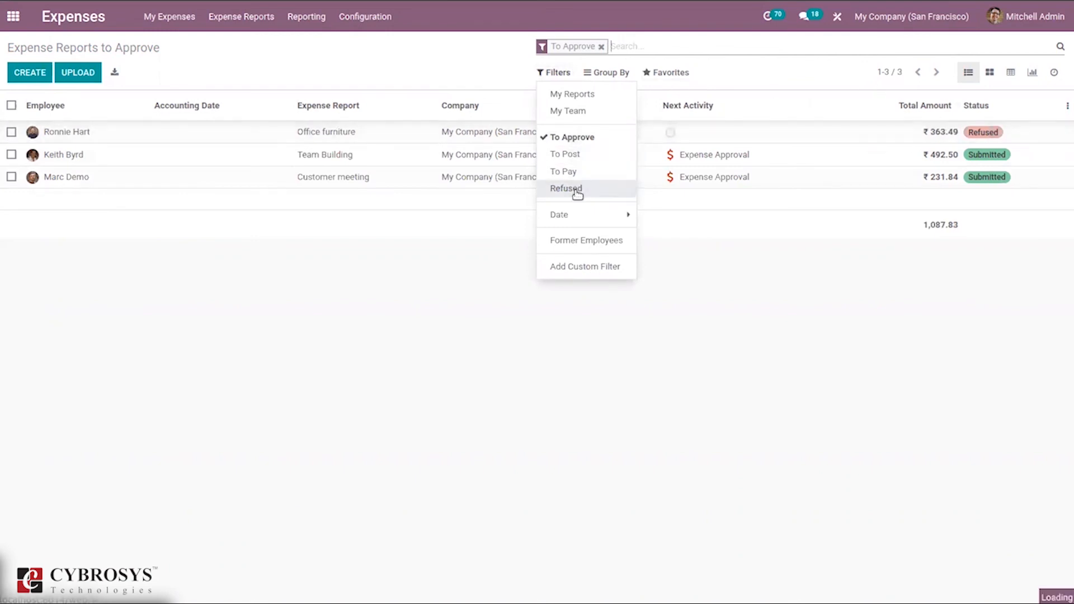
Review the expense reports to post, the reports to pay and the list of all reports
{"action": "left_click", "coordinate": [239, 18]}
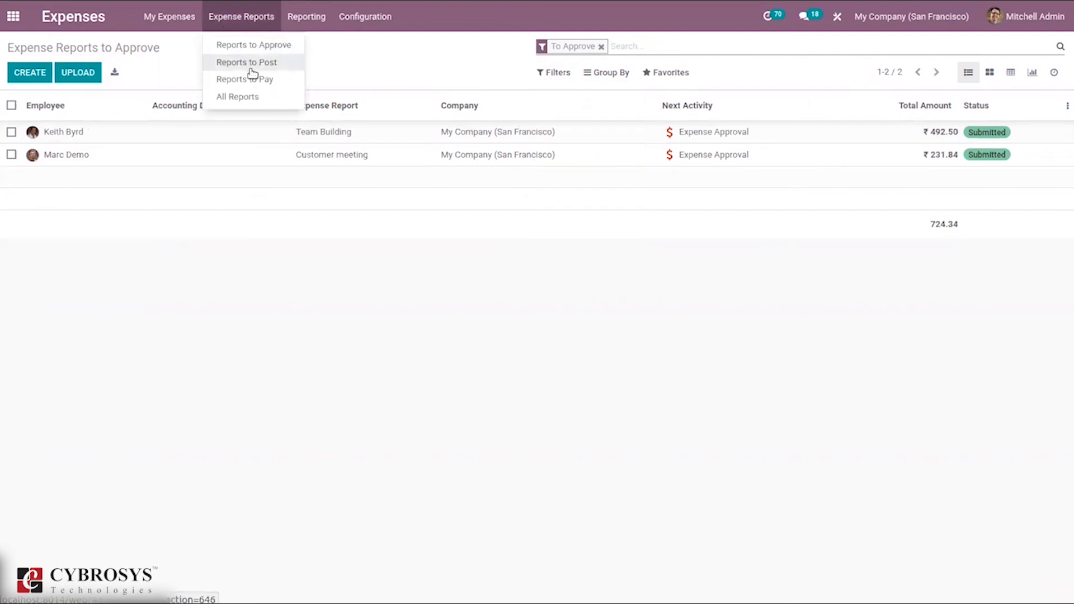
{"action": "left_click", "coordinate": [253, 73]}
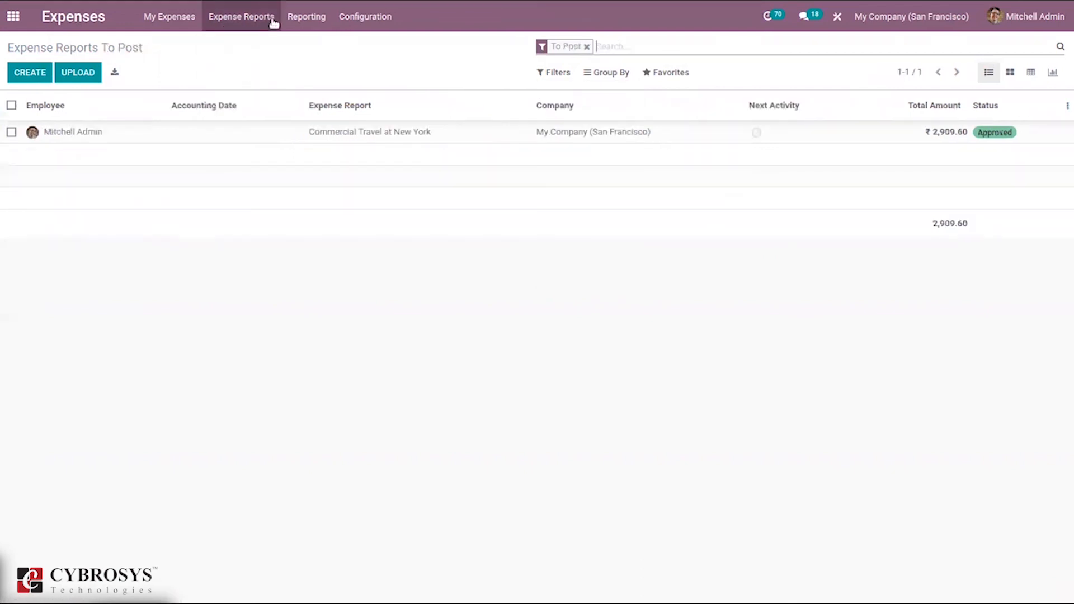
{"action": "left_click", "coordinate": [264, 17]}
{"action": "left_click", "coordinate": [256, 79]}
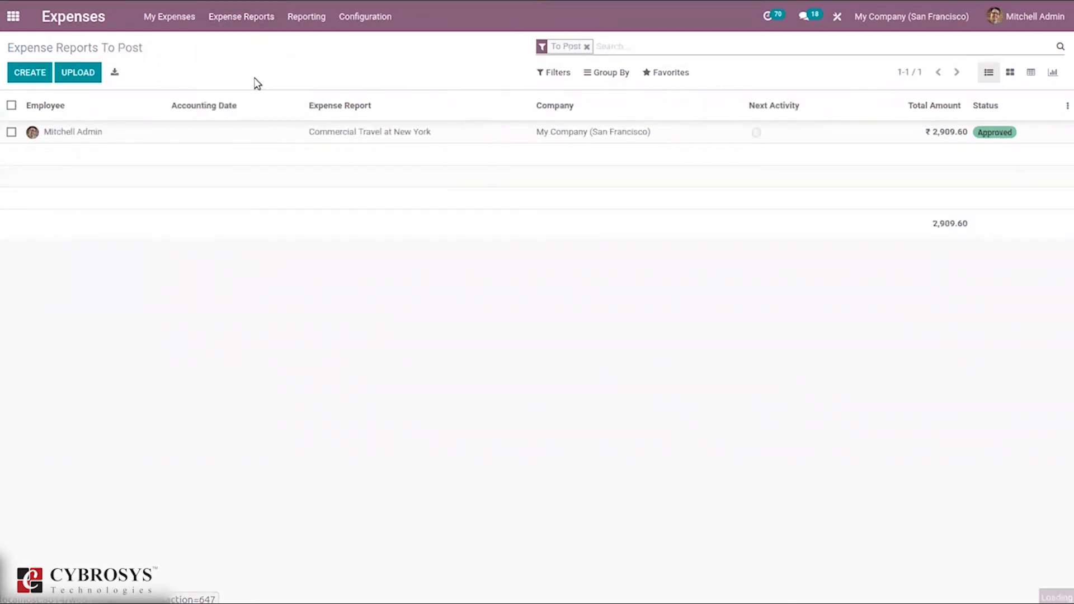
{"action": "left_click", "coordinate": [236, 18]}
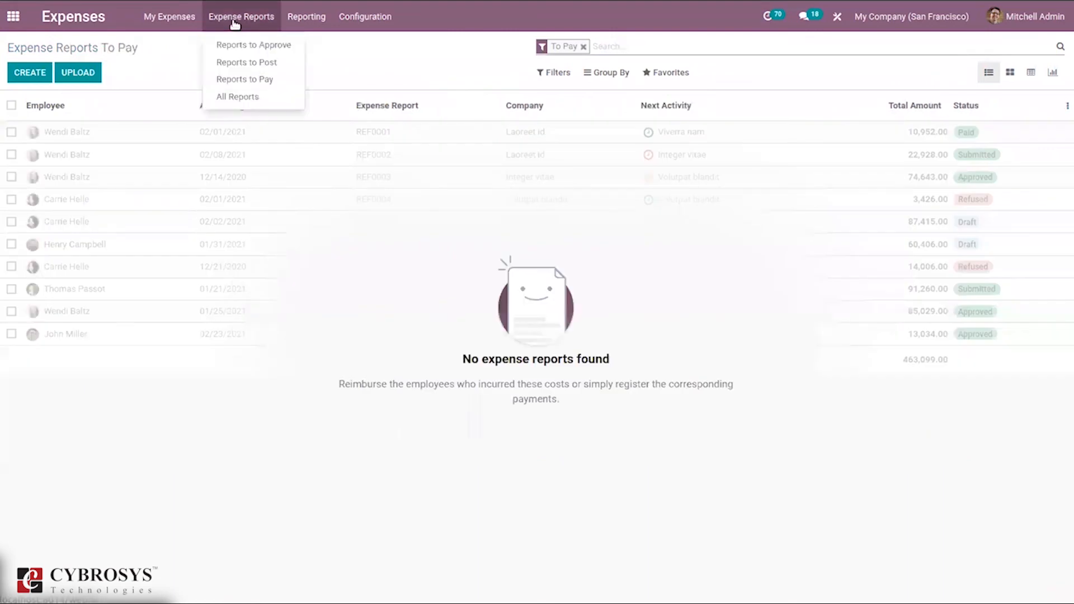
{"action": "left_click", "coordinate": [252, 96]}
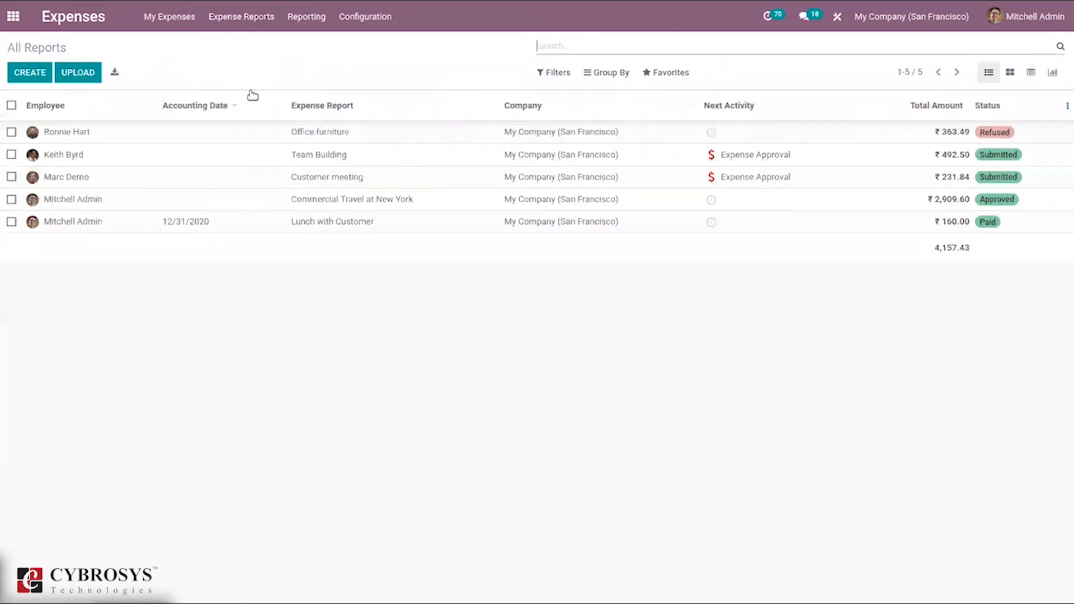
Open the Expenses Analysis report, try the Total (Company Currency) measure and set the chart's measure to Unit Price
{"action": "left_click", "coordinate": [363, 16]}
{"action": "mouse_move", "coordinate": [171, 17]}
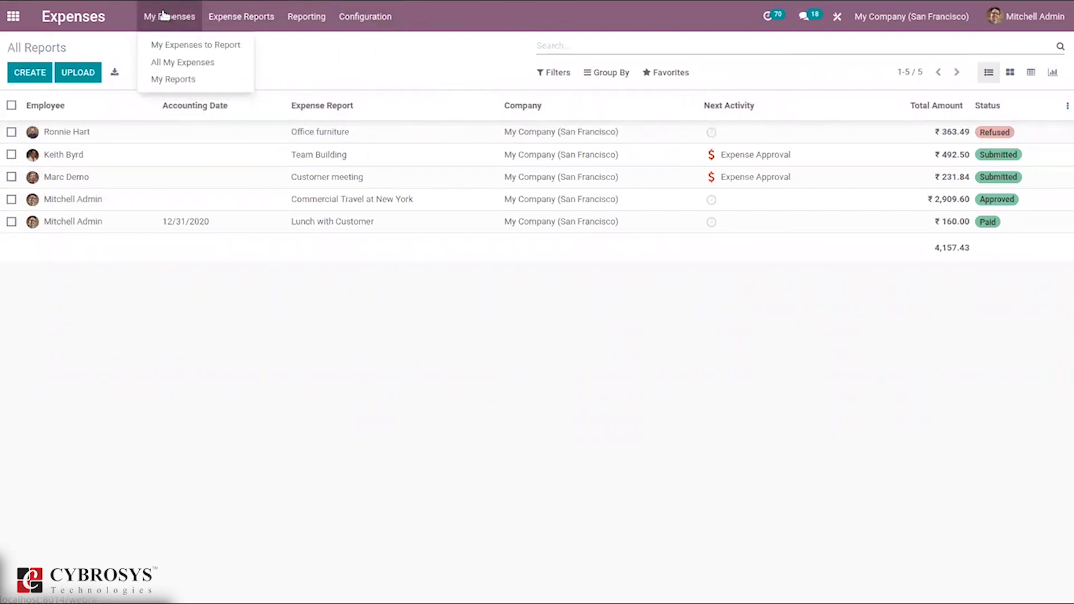
{"action": "mouse_move", "coordinate": [307, 16]}
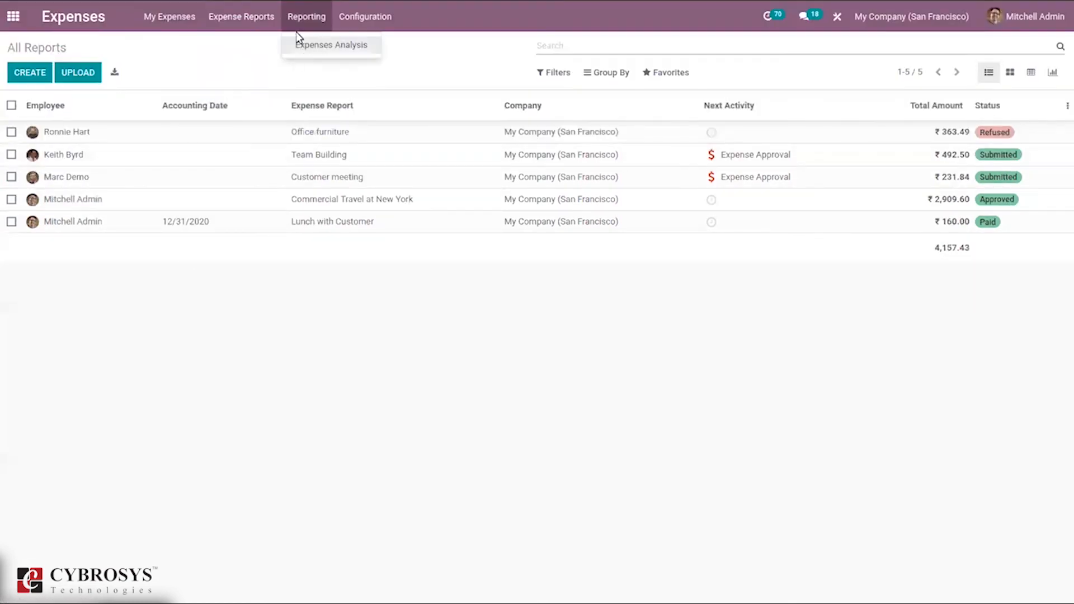
{"action": "left_click", "coordinate": [308, 46]}
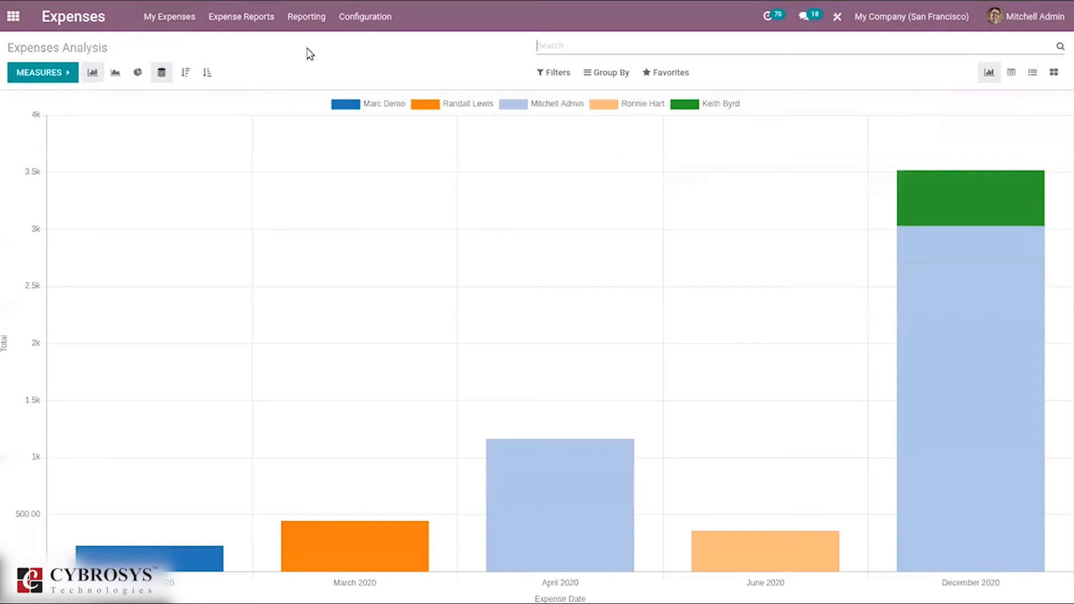
{"action": "left_click", "coordinate": [37, 75]}
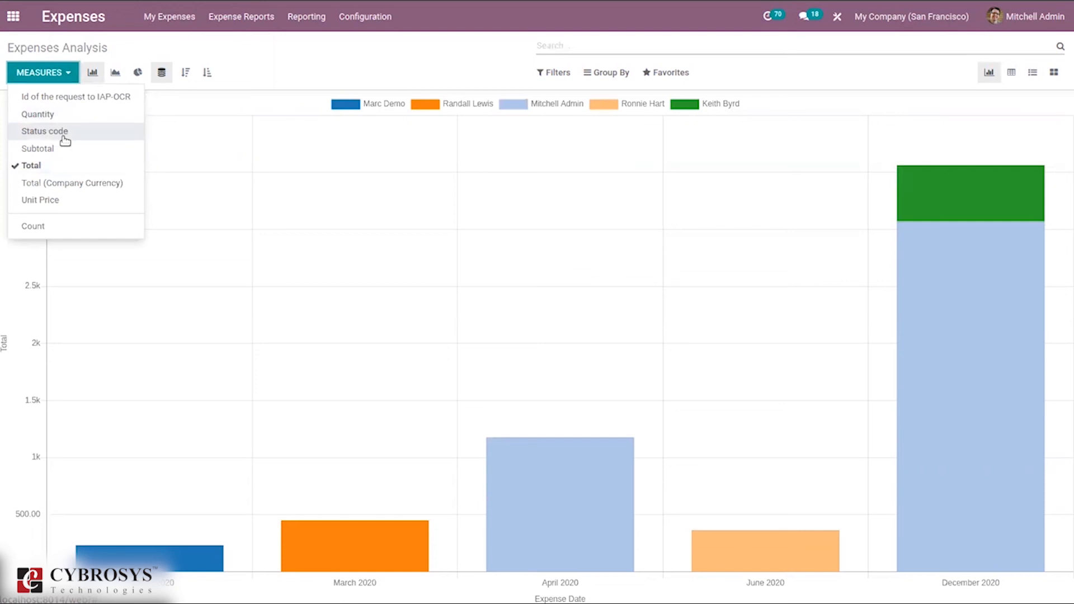
{"action": "left_click", "coordinate": [67, 185]}
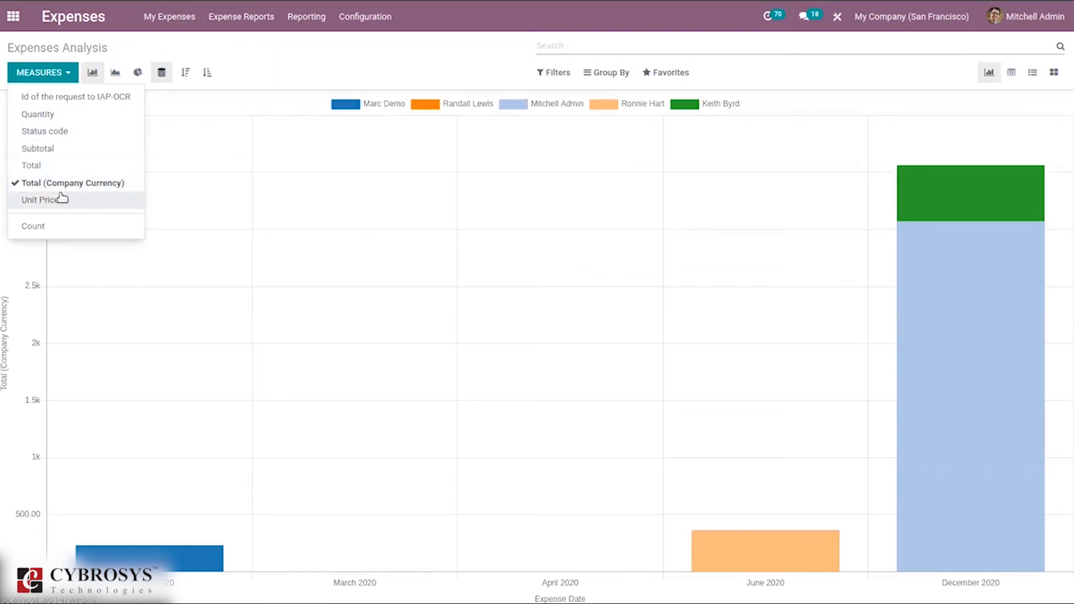
{"action": "left_click", "coordinate": [61, 199]}
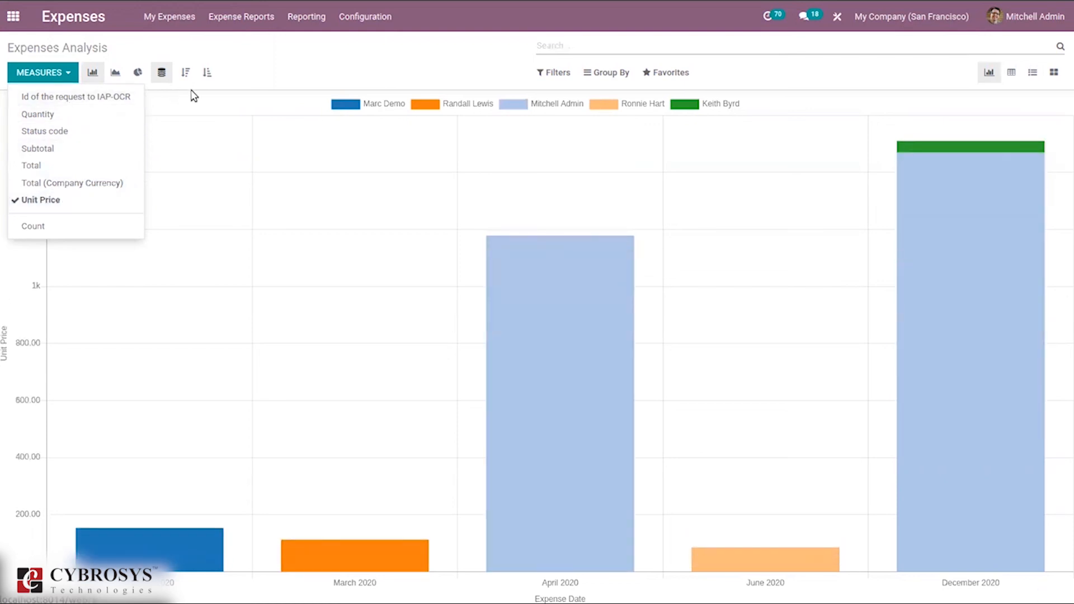
{"action": "left_click", "coordinate": [241, 89]}
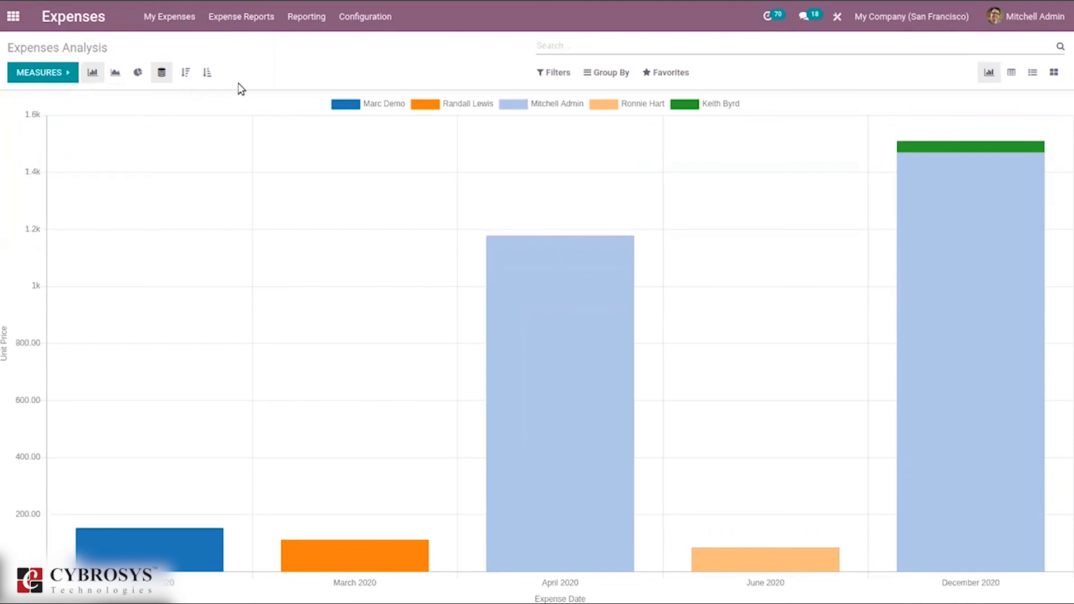
Try the pie and line charts, return to the bar chart and compare descending order before leaving it sorted ascending
{"action": "left_click", "coordinate": [137, 72]}
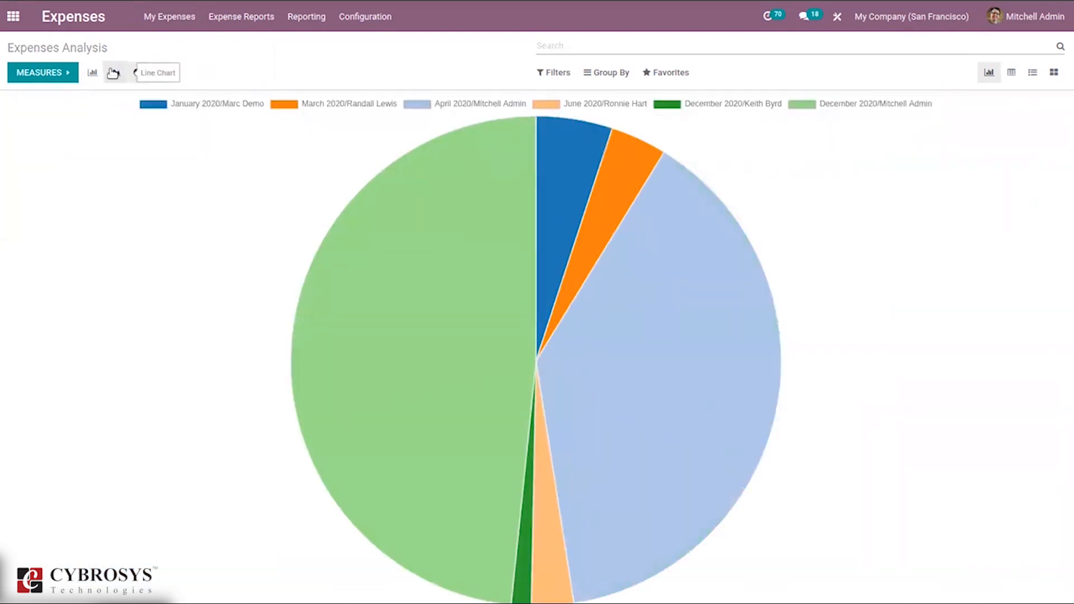
{"action": "left_click", "coordinate": [114, 73]}
{"action": "left_click", "coordinate": [92, 72]}
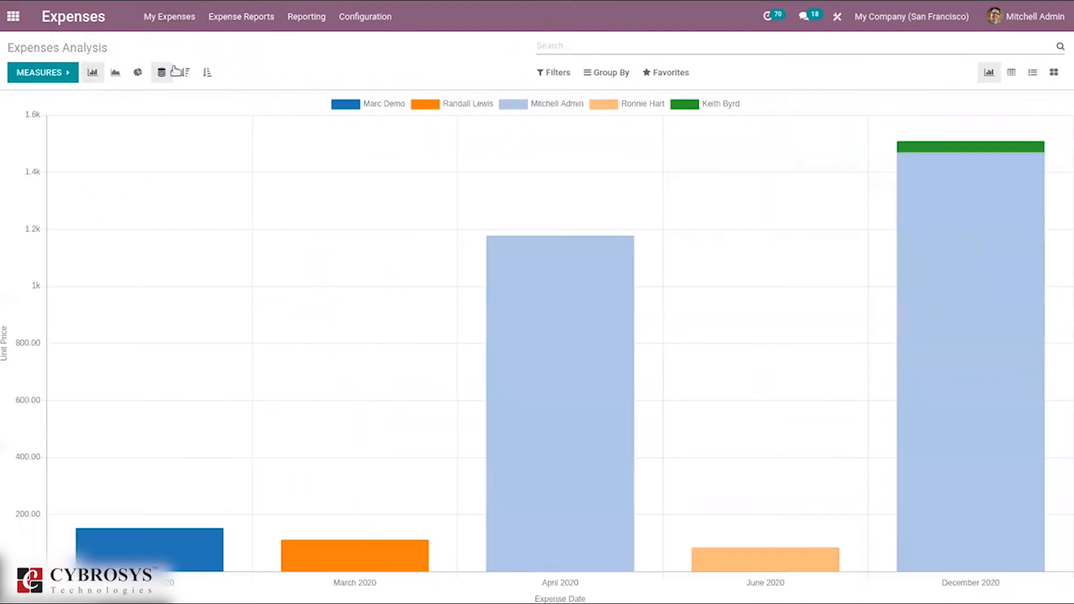
{"action": "left_click", "coordinate": [192, 74]}
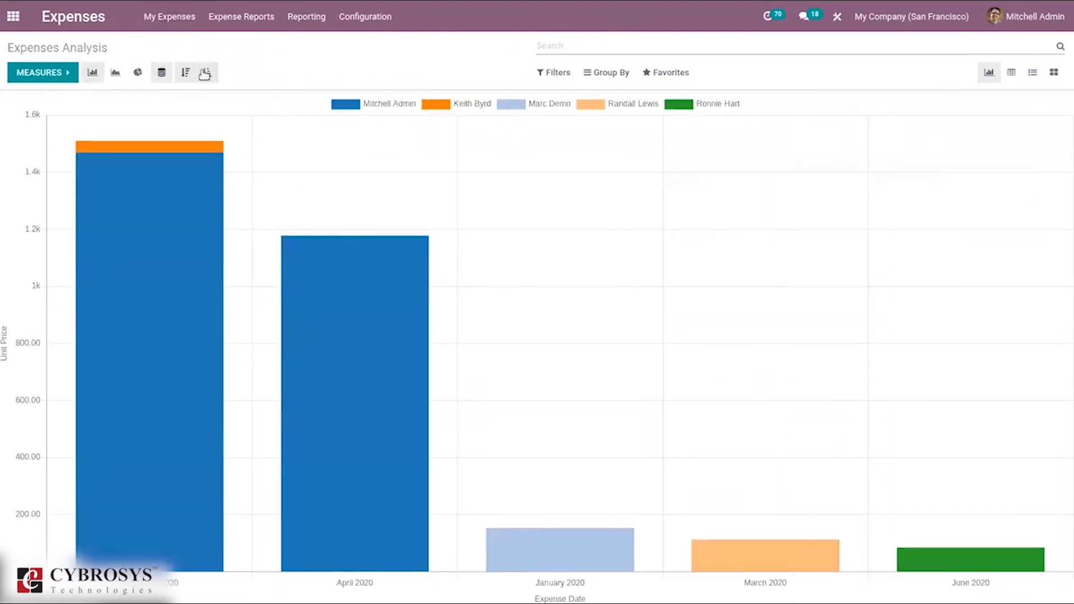
{"action": "left_click", "coordinate": [206, 73]}
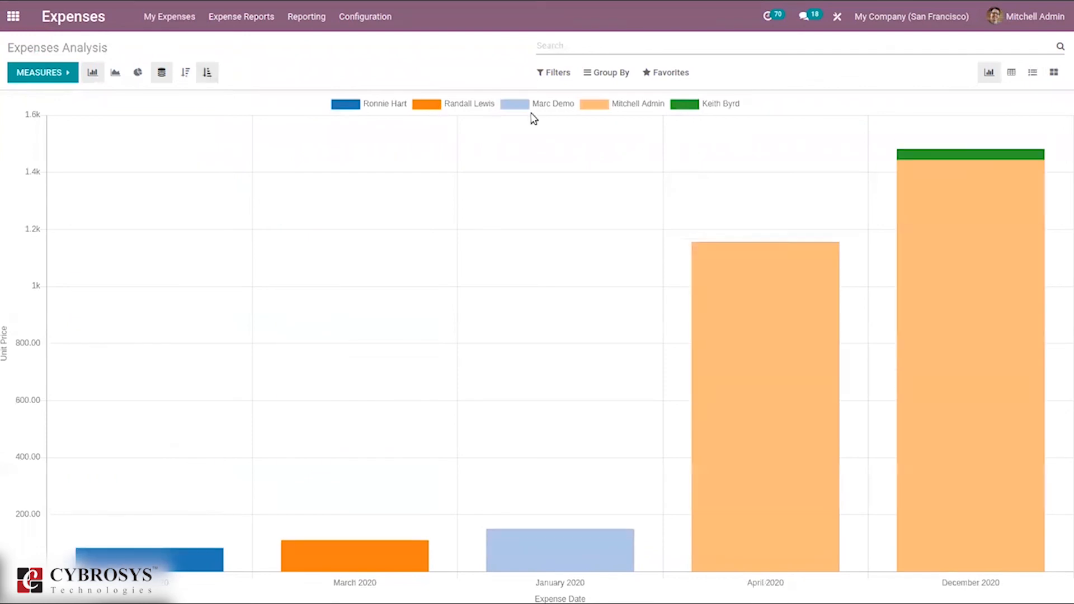
Check the filter and grouping options available for the expenses analysis
{"action": "left_click", "coordinate": [560, 73]}
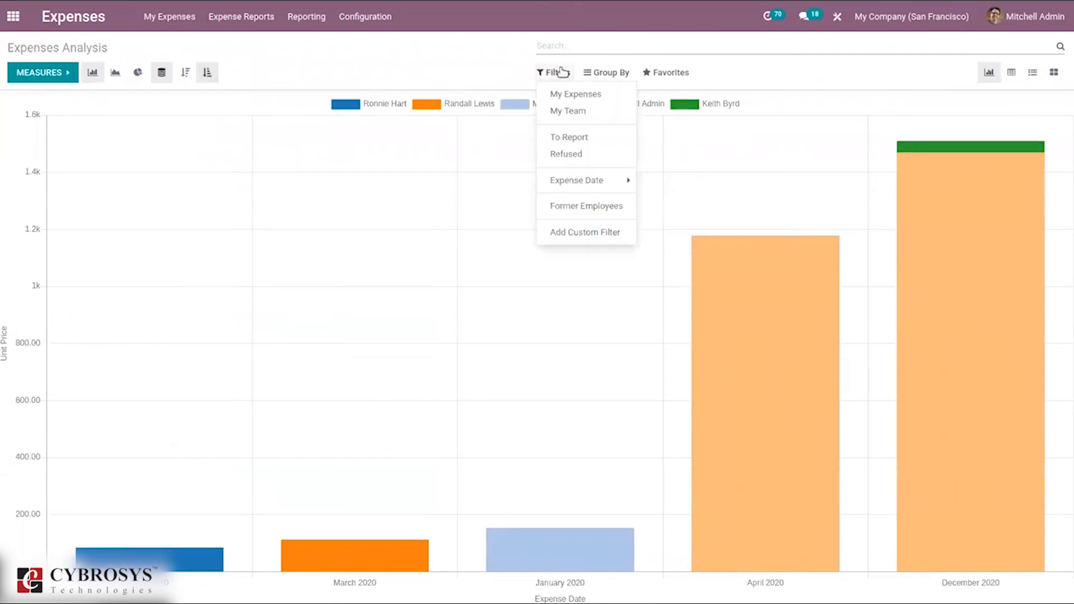
{"action": "left_click", "coordinate": [609, 73]}
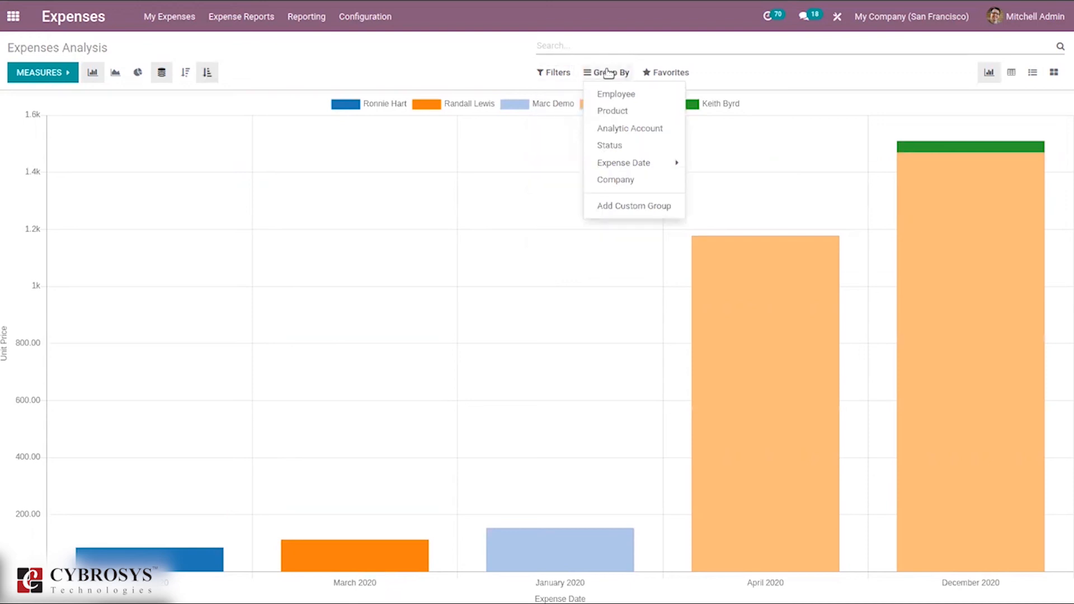
{"action": "left_click", "coordinate": [755, 71]}
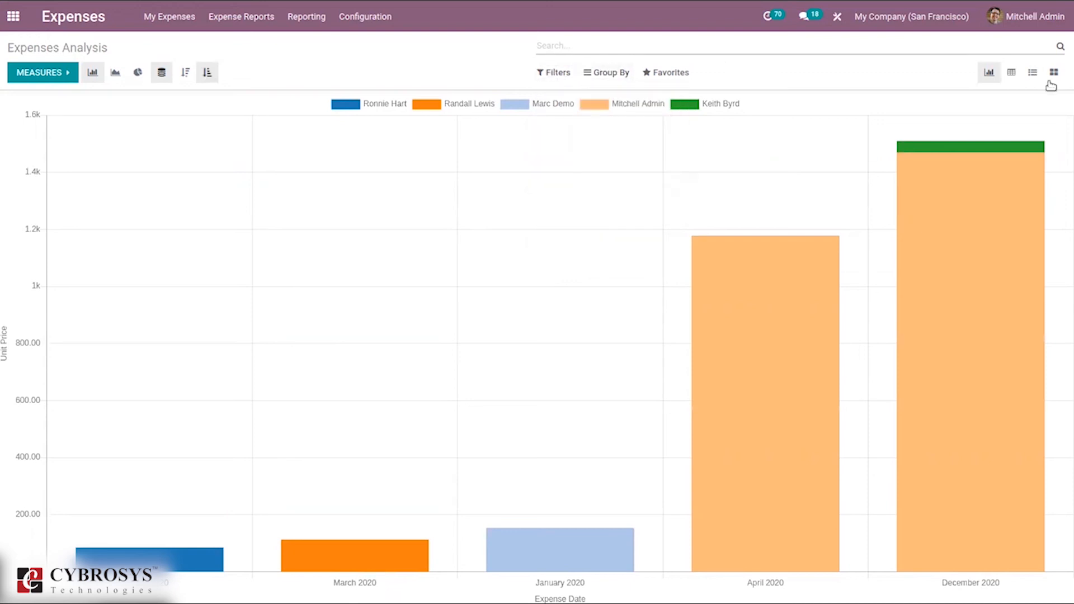
Show the expenses analysis as a pivot table and insert it into a new spreadsheet
{"action": "left_click", "coordinate": [1014, 73]}
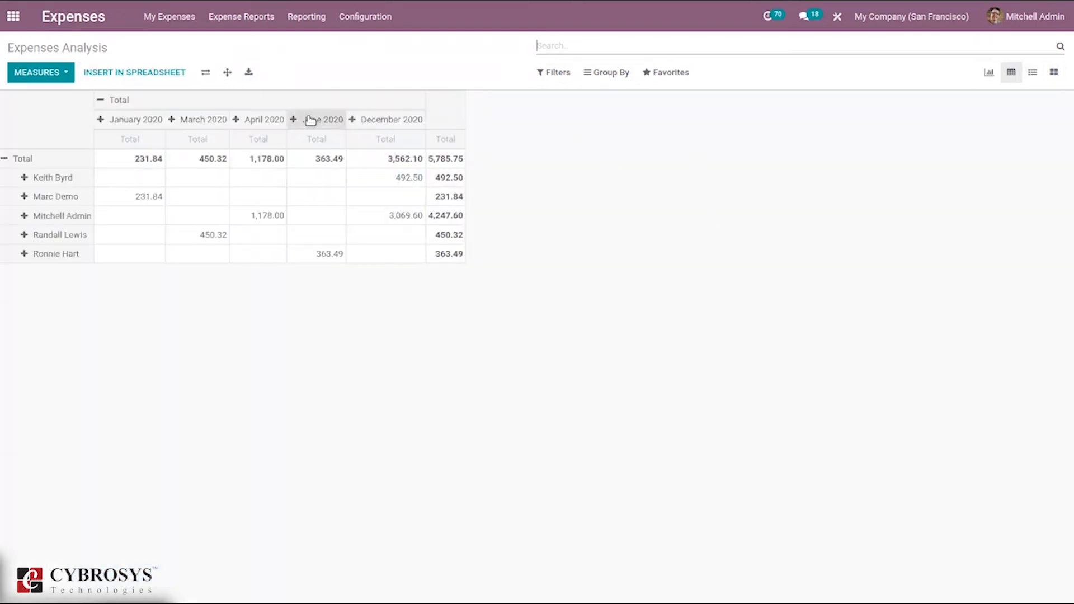
{"action": "left_click", "coordinate": [98, 74]}
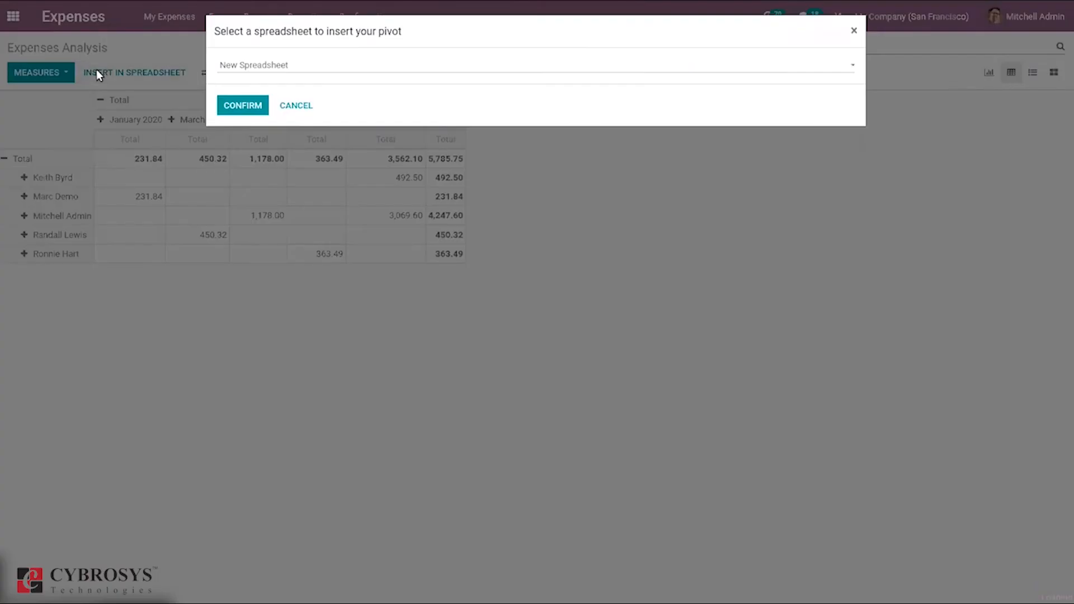
{"action": "left_click", "coordinate": [261, 105]}
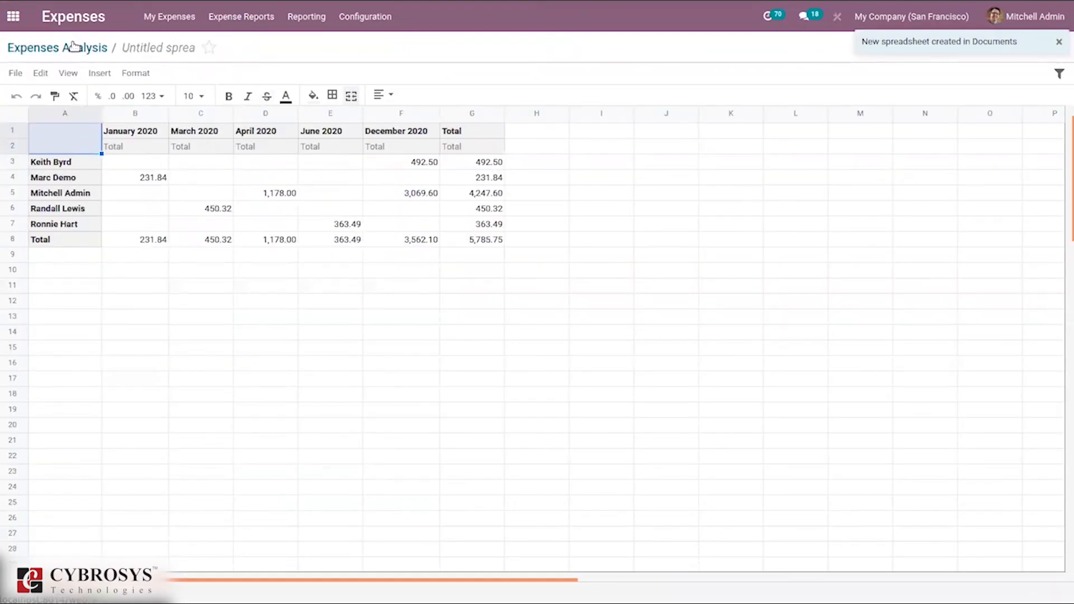
Return from the spreadsheet to the expenses analysis, view the expenses as a list and as kanban cards, and go back to the graph
{"action": "left_click", "coordinate": [74, 47]}
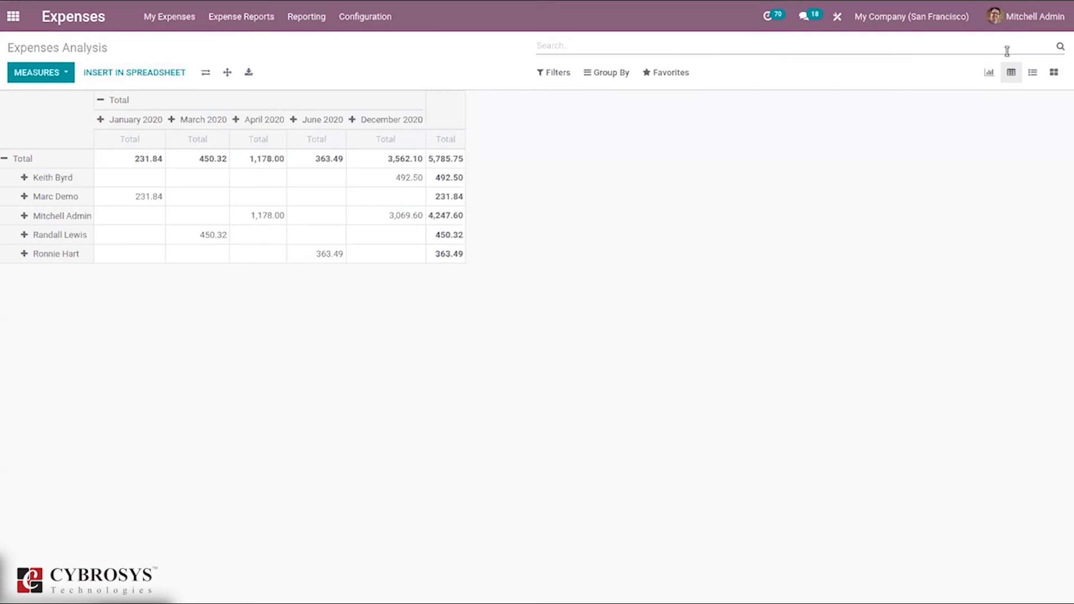
{"action": "left_click", "coordinate": [1024, 70]}
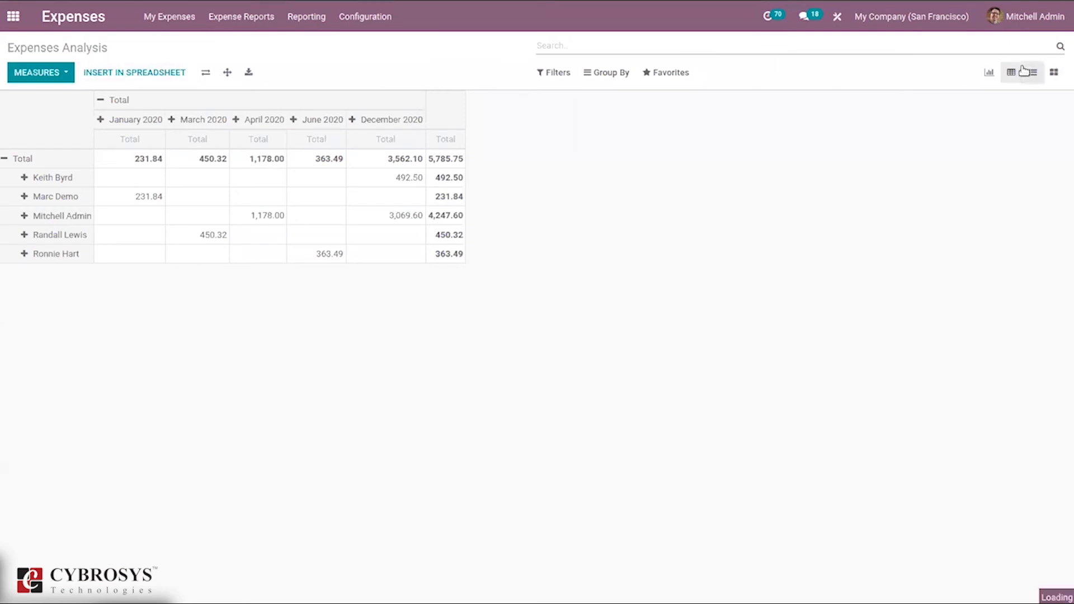
{"action": "left_click", "coordinate": [1053, 72]}
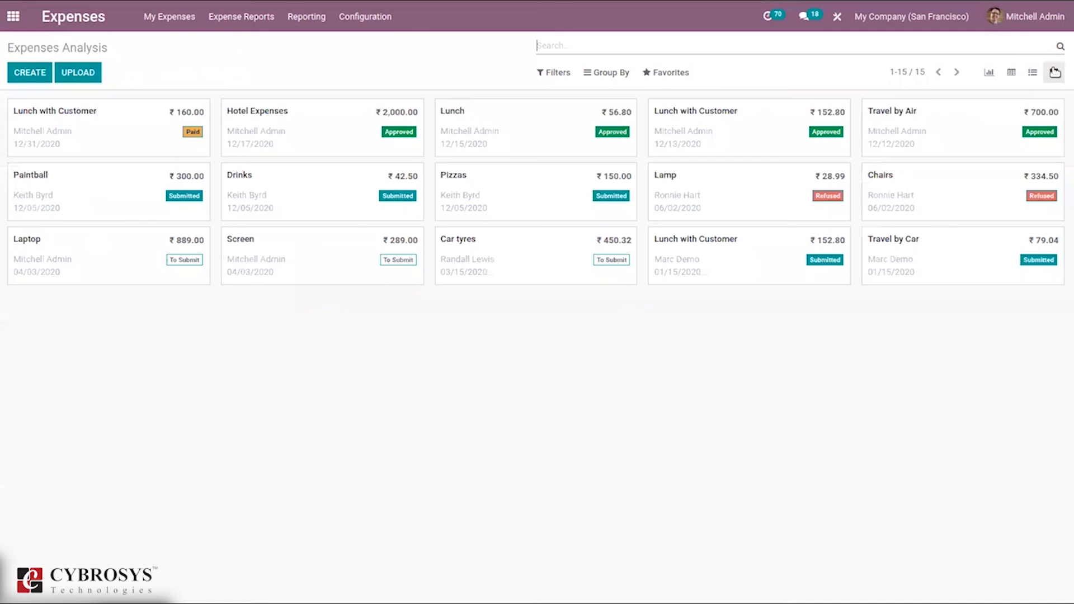
{"action": "left_click", "coordinate": [989, 72]}
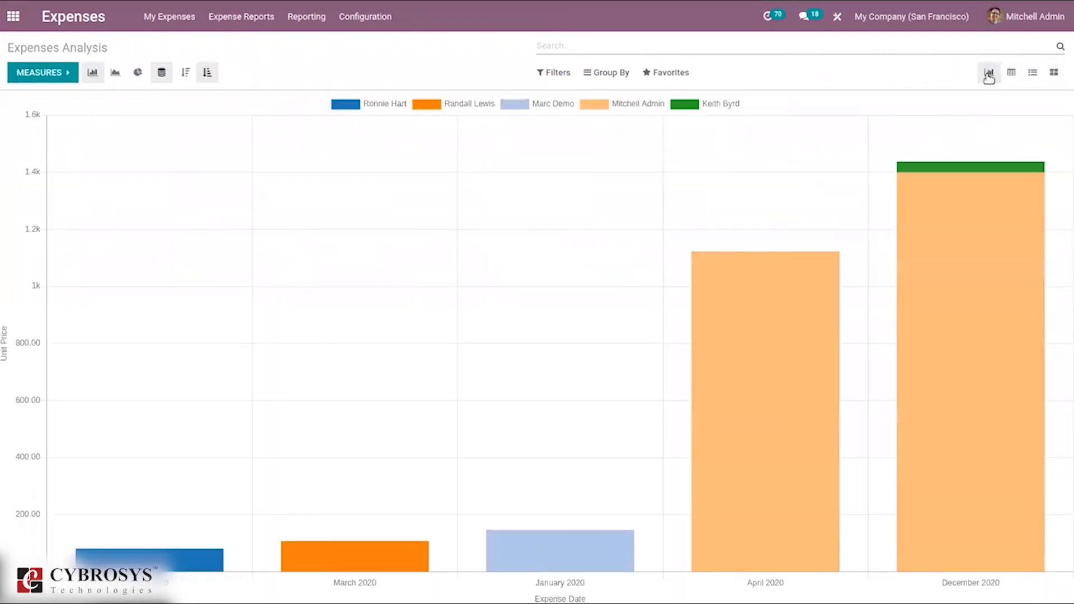
Check the favorites options for the expenses chart, including the name offered for adding it to the dashboard, and close them without adding it
{"action": "left_click", "coordinate": [678, 73]}
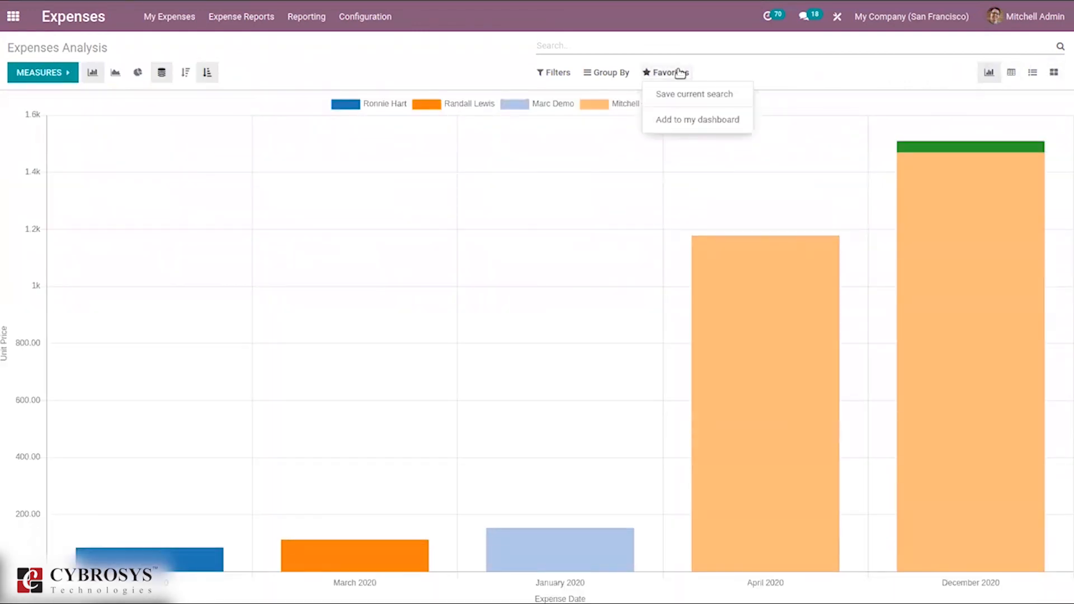
{"action": "left_click", "coordinate": [708, 121]}
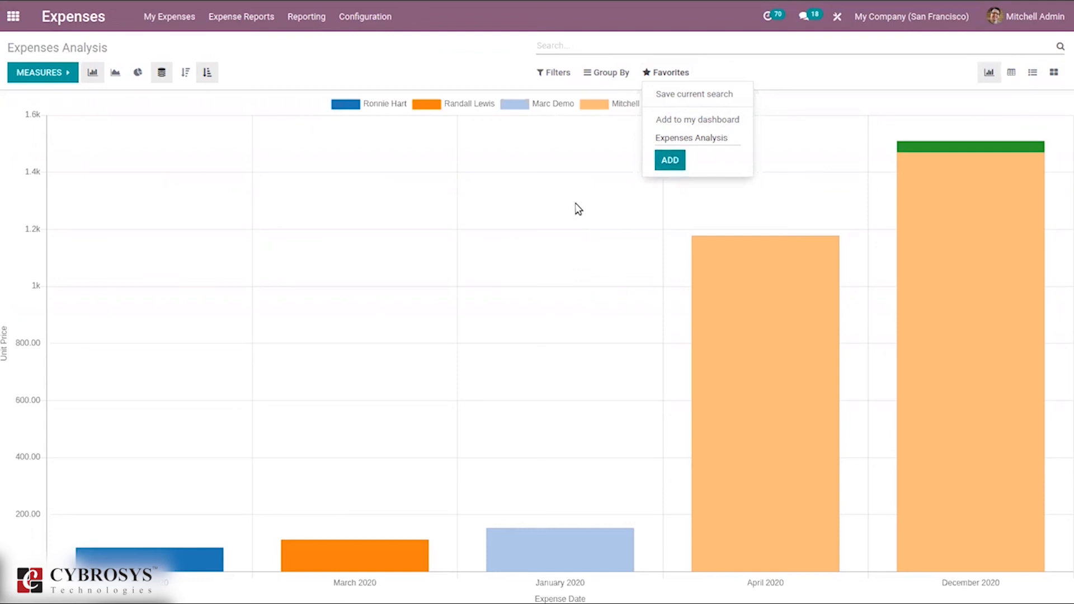
{"action": "left_click", "coordinate": [250, 77]}
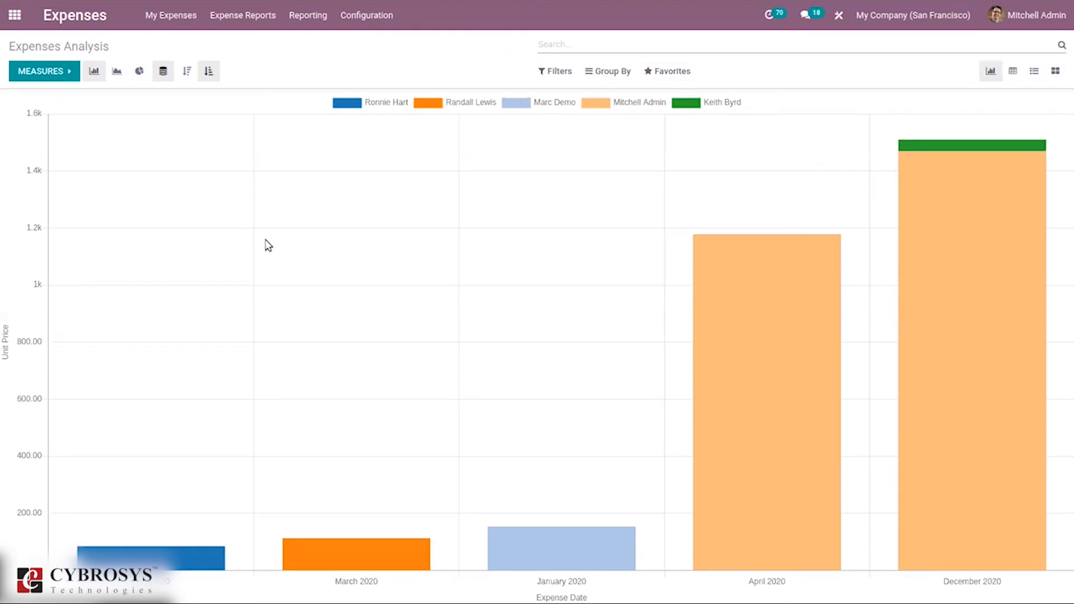